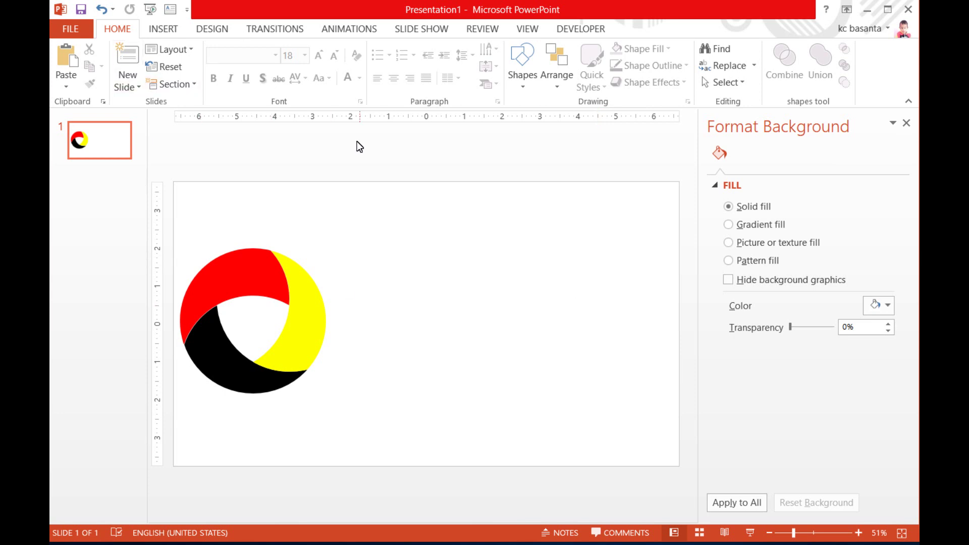
Draw an oval about 4.04" by 4.05" on the empty area right of the swirl logo.
click(165, 29)
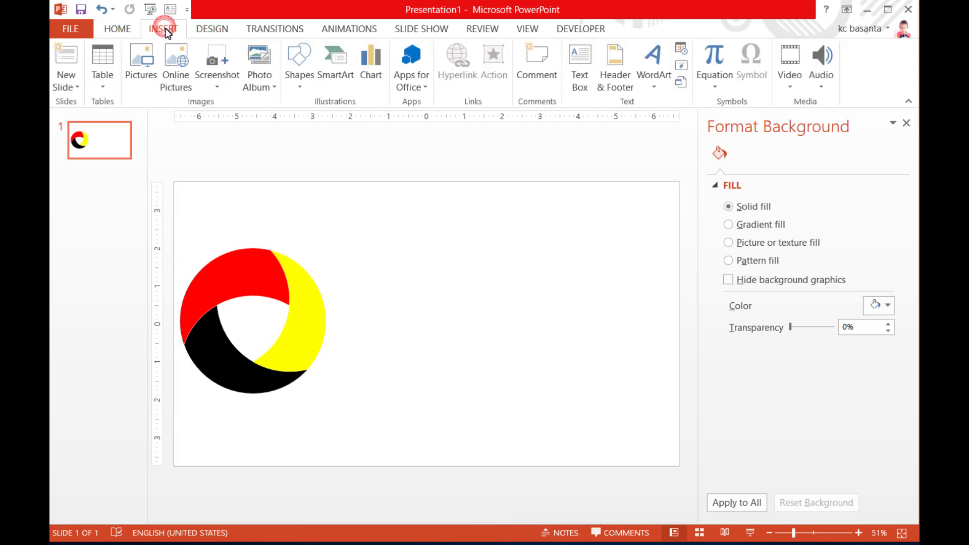
click(303, 66)
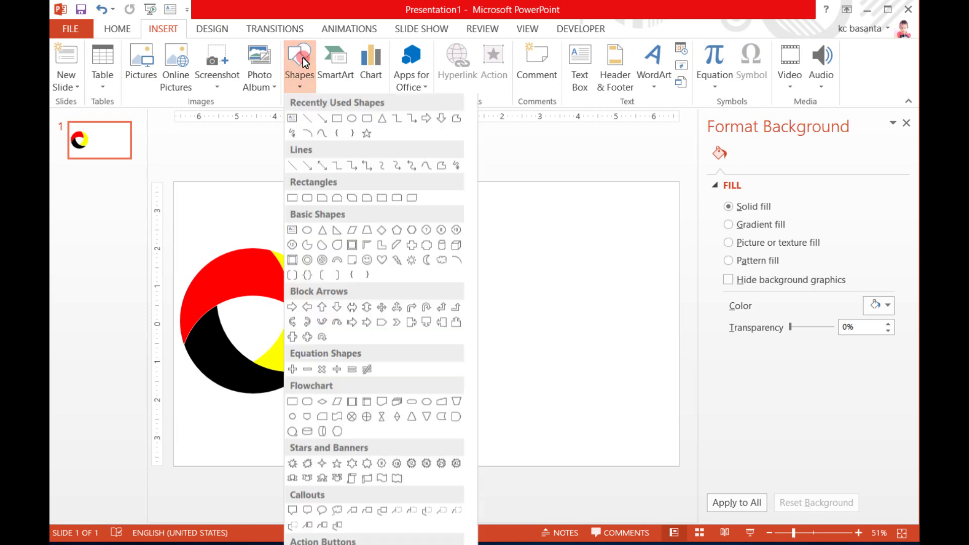
click(352, 118)
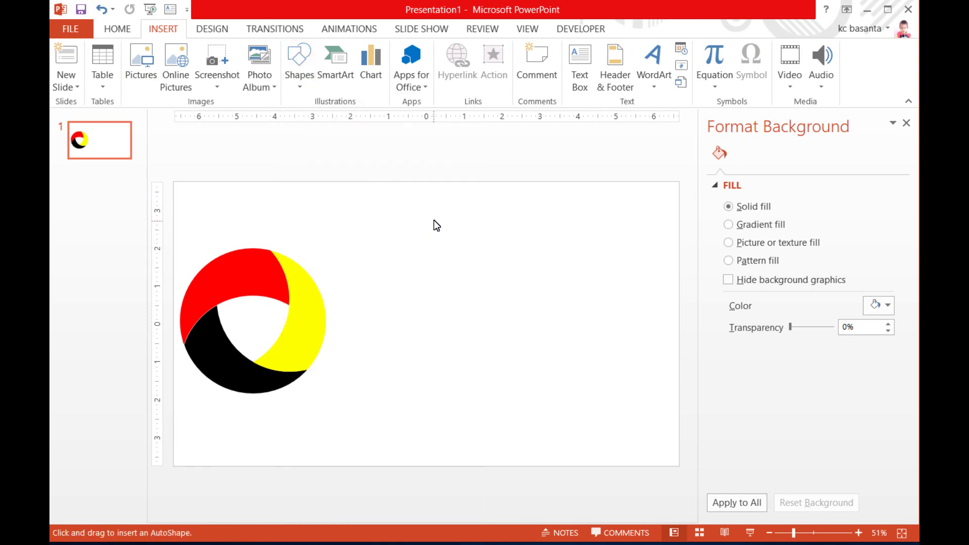
drag(434, 220, 587, 373)
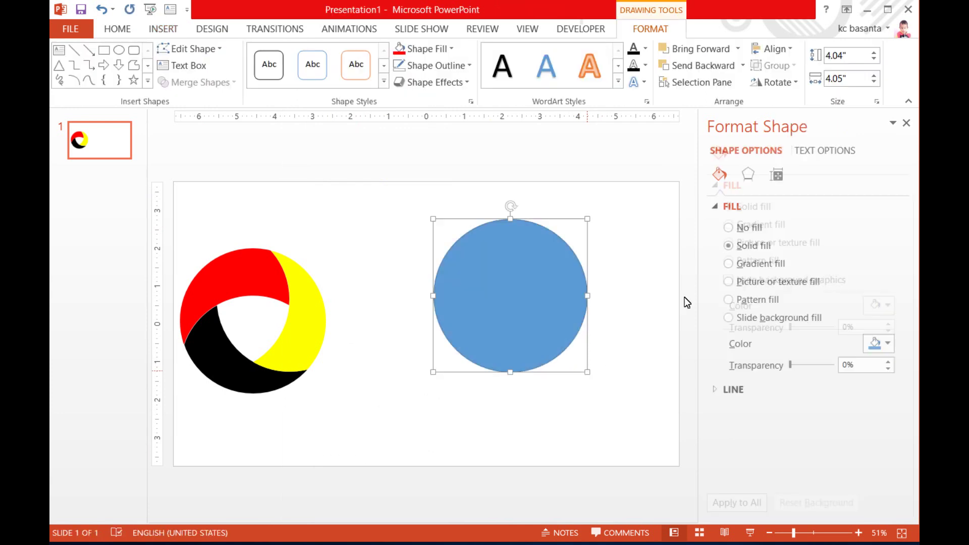
Change the circle's height from 4.04" to 3.84" and its width to 3.84".
click(849, 53)
double_click(858, 56)
text(3.84)
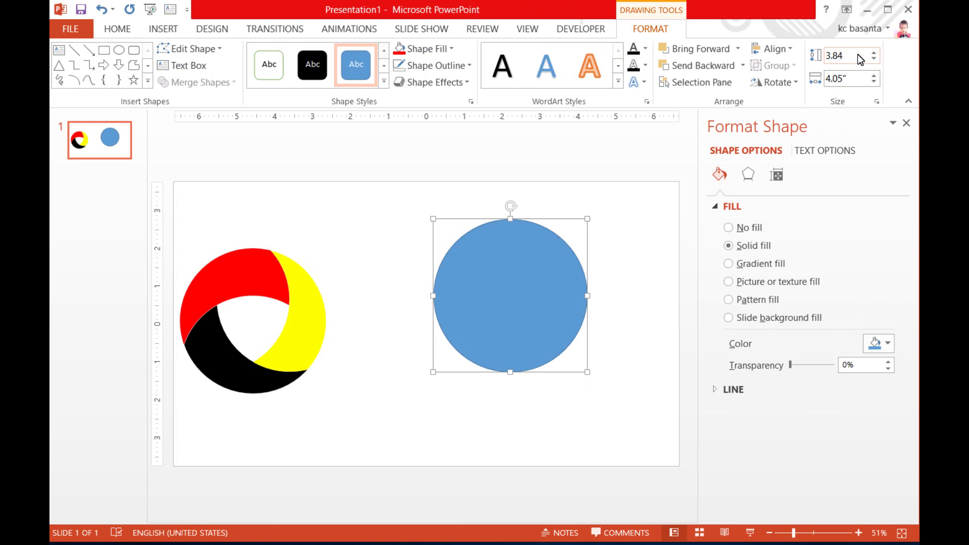
double_click(849, 79)
text(3.84)
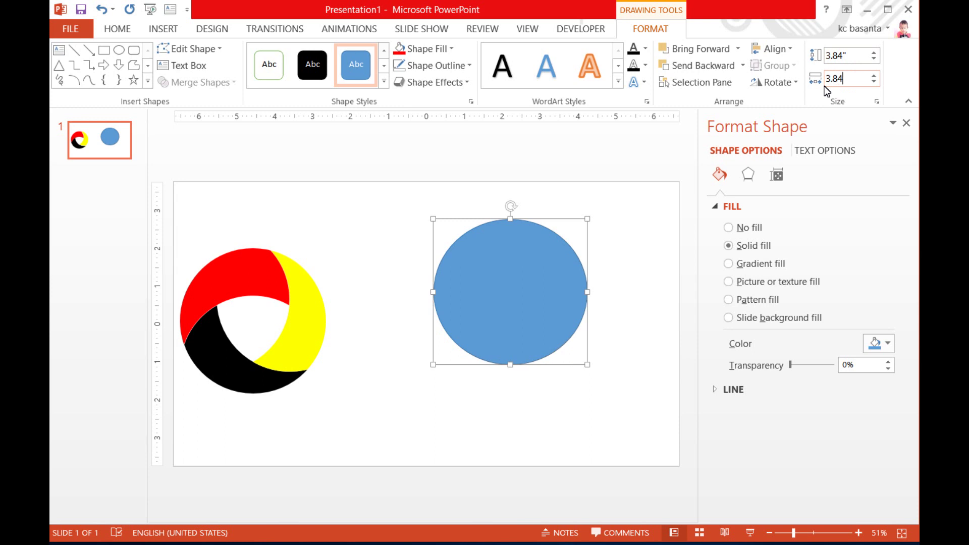
key(Return)
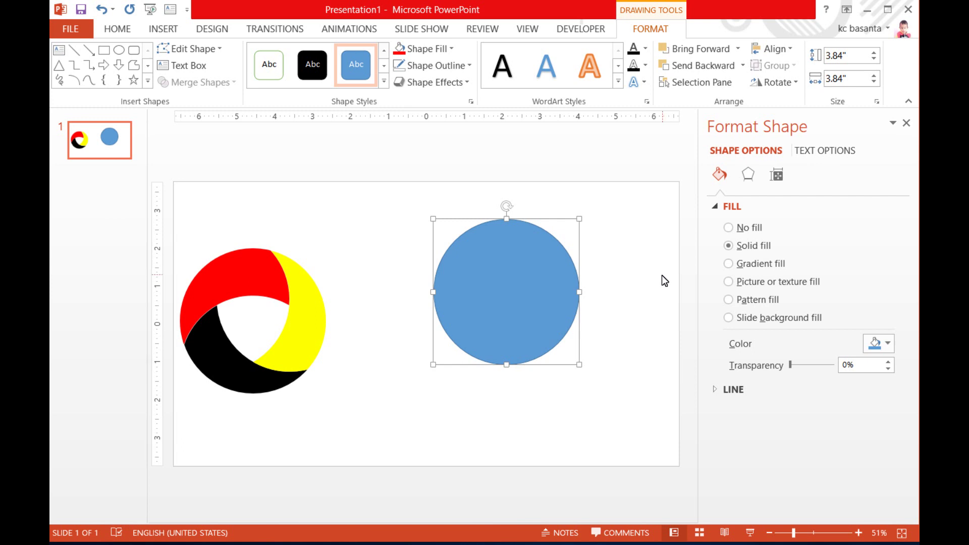
Set the circle's fill to No Fill, leaving only its outline.
right_click(506, 207)
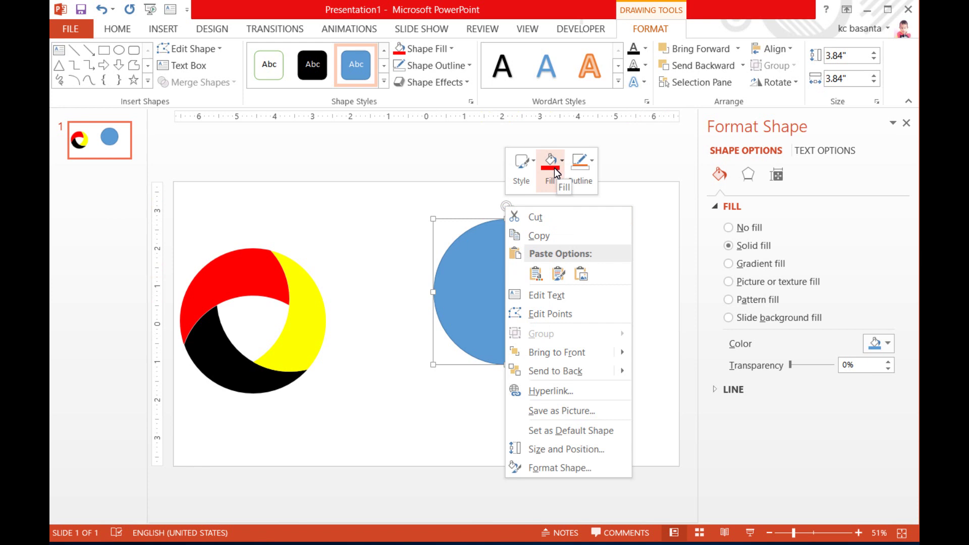
click(643, 193)
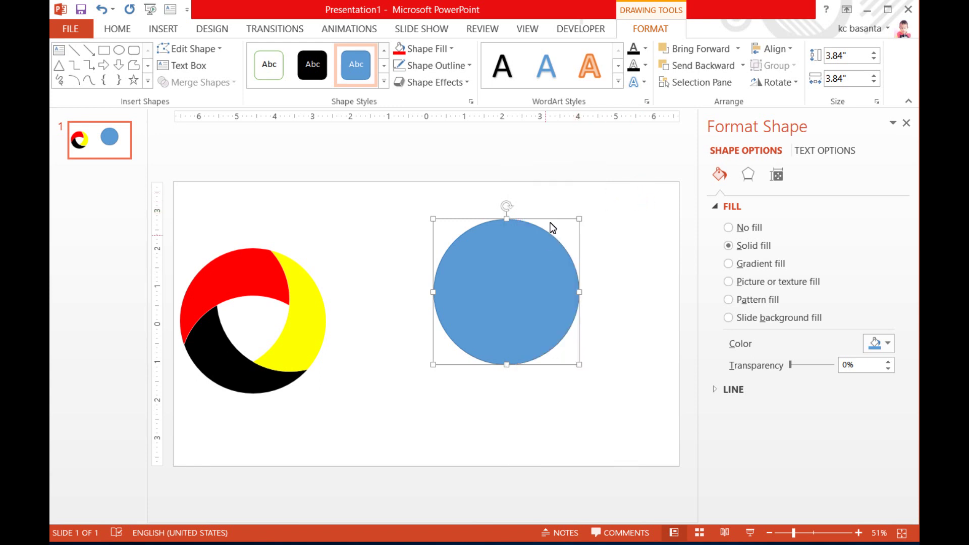
right_click(506, 204)
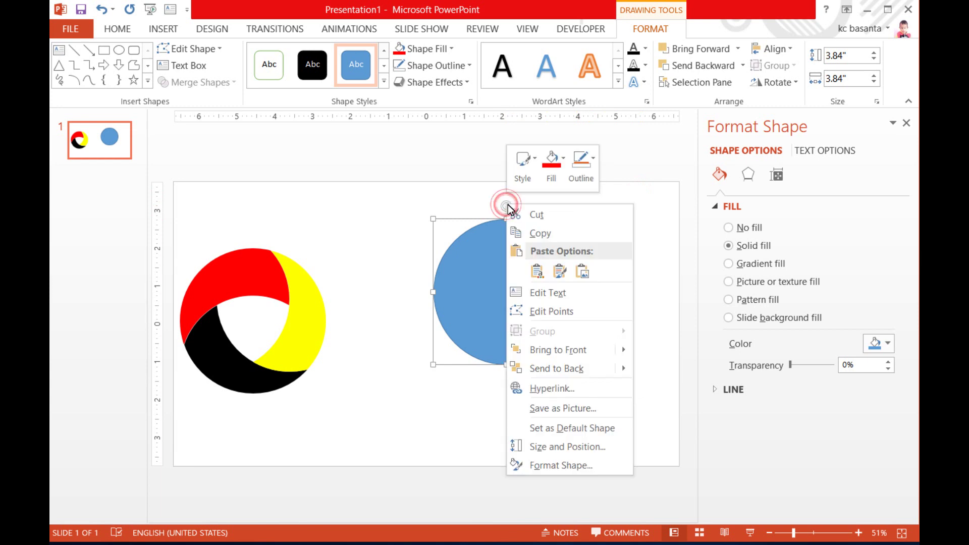
click(556, 172)
click(556, 174)
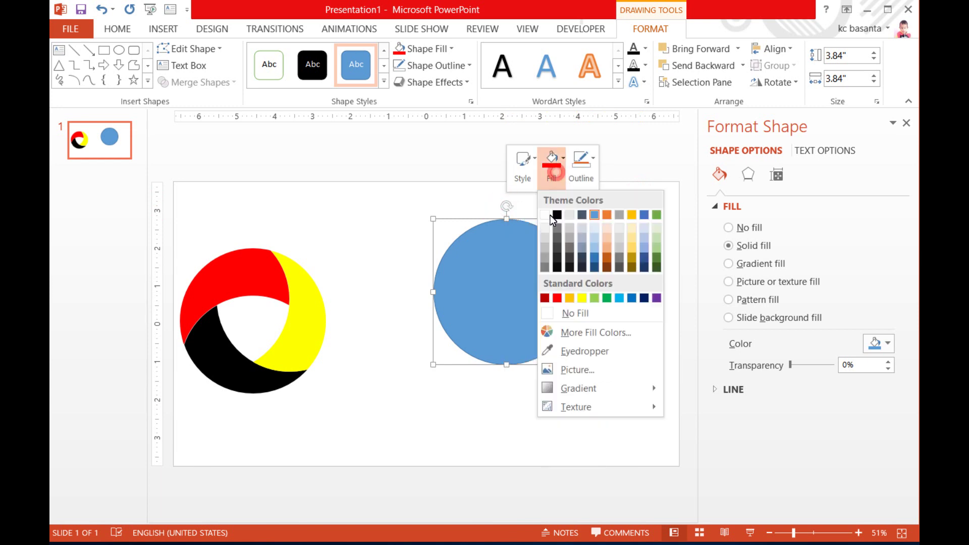
click(570, 314)
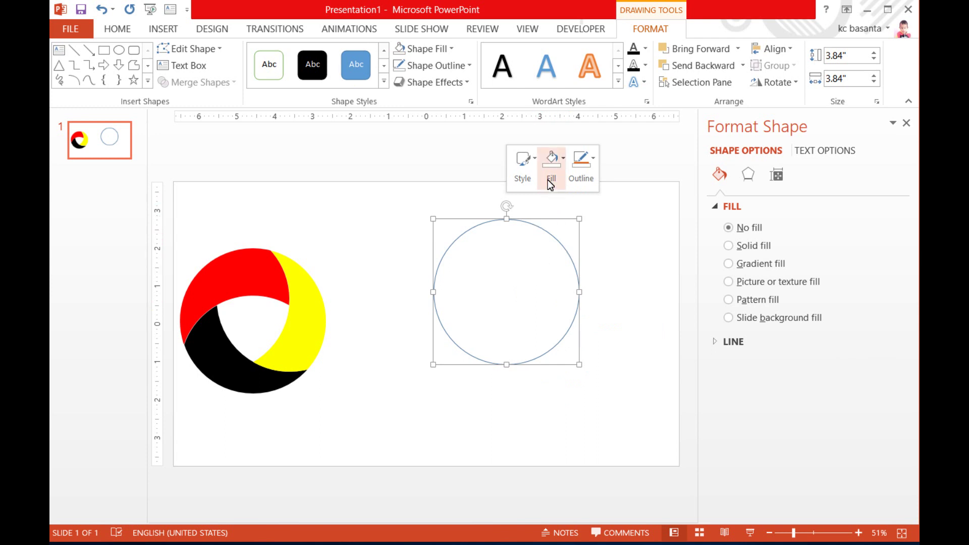
click(621, 184)
Duplicate the outline circle and place the copy overlapping it on the right, level with it.
click(556, 237)
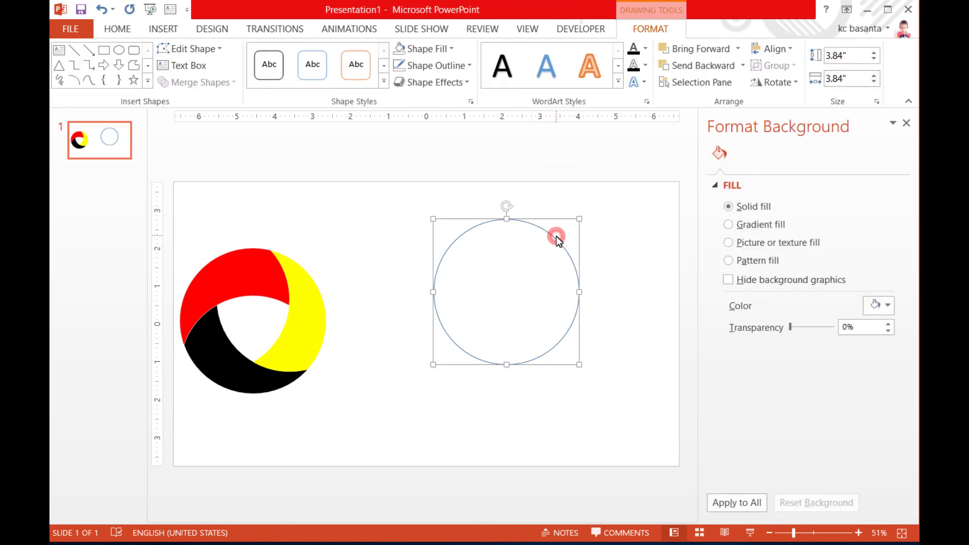
key(ctrl+d)
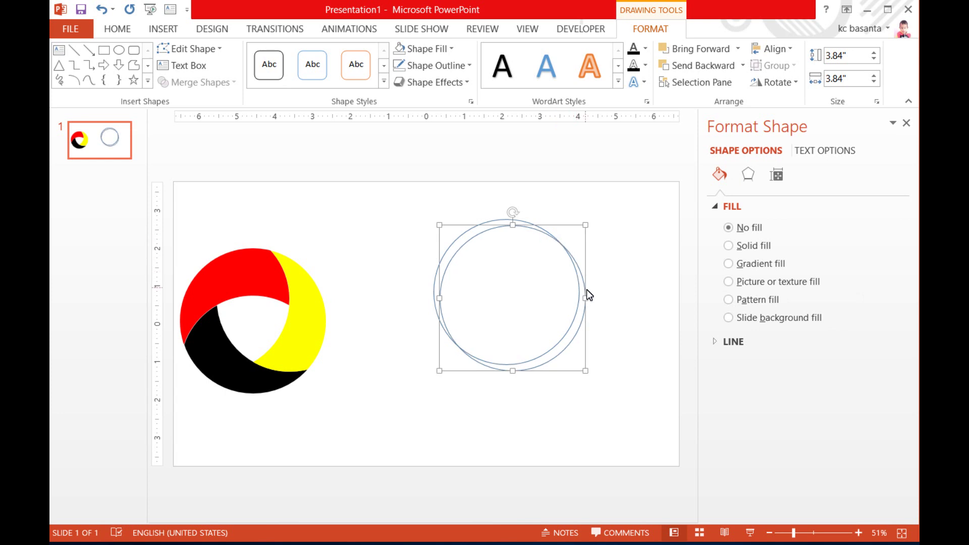
drag(586, 289, 659, 285)
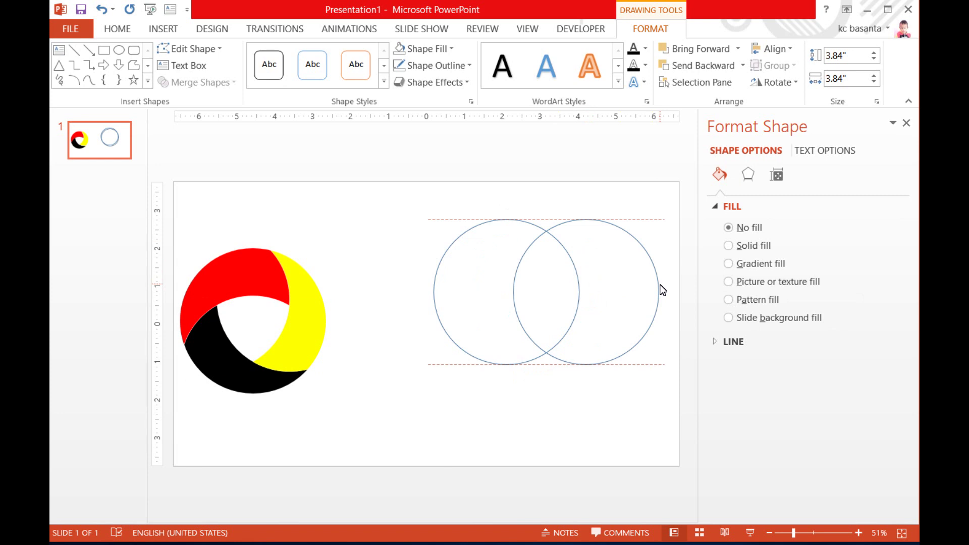
drag(663, 289, 665, 293)
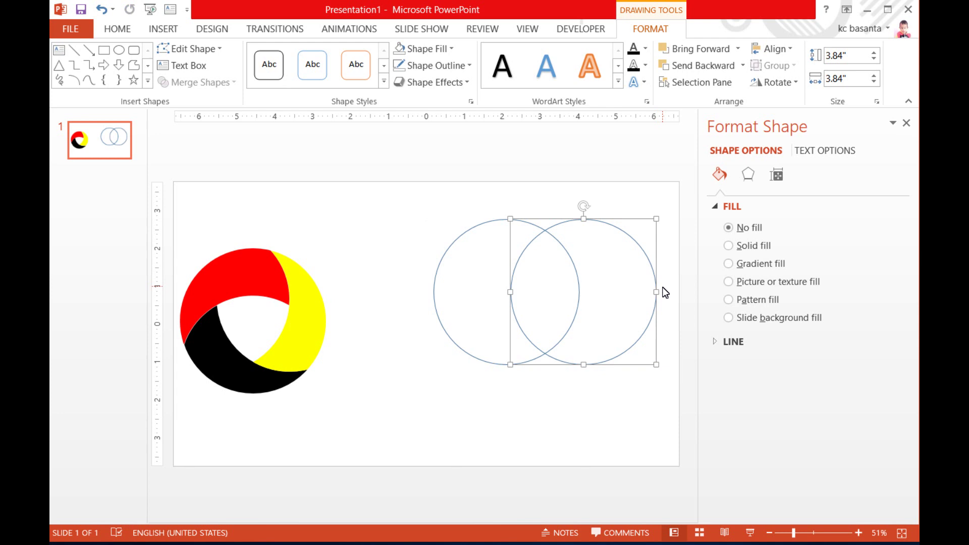
Add a third copy and centre it below, overlapping the top two circles.
key(ctrl+d)
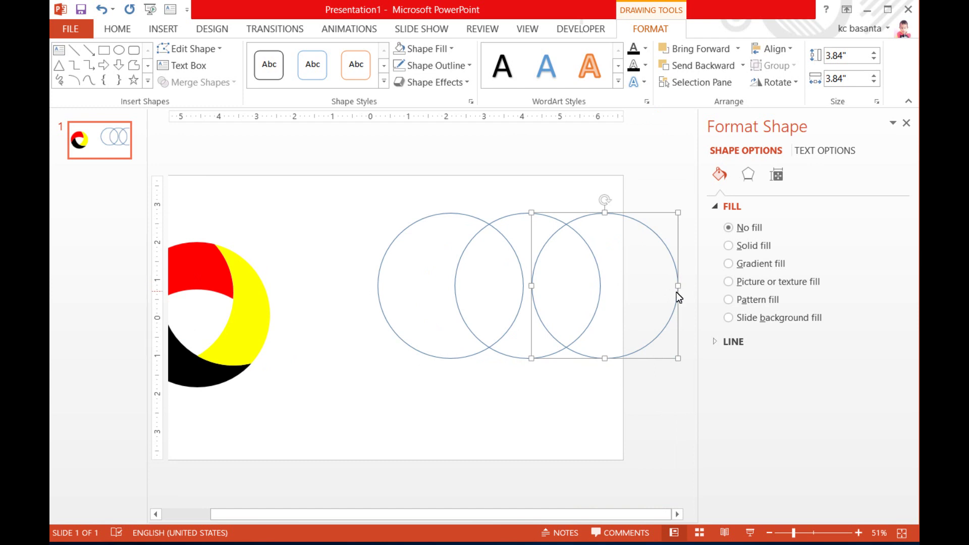
mouse_move(677, 289)
mouse_down()
mouse_move(554, 361)
mouse_move(566, 353)
mouse_up()
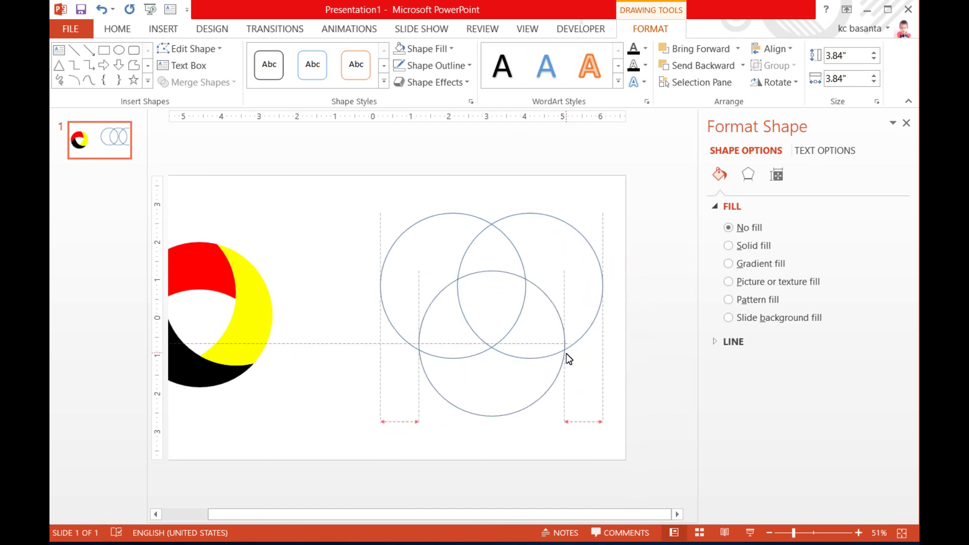
drag(566, 353, 566, 355)
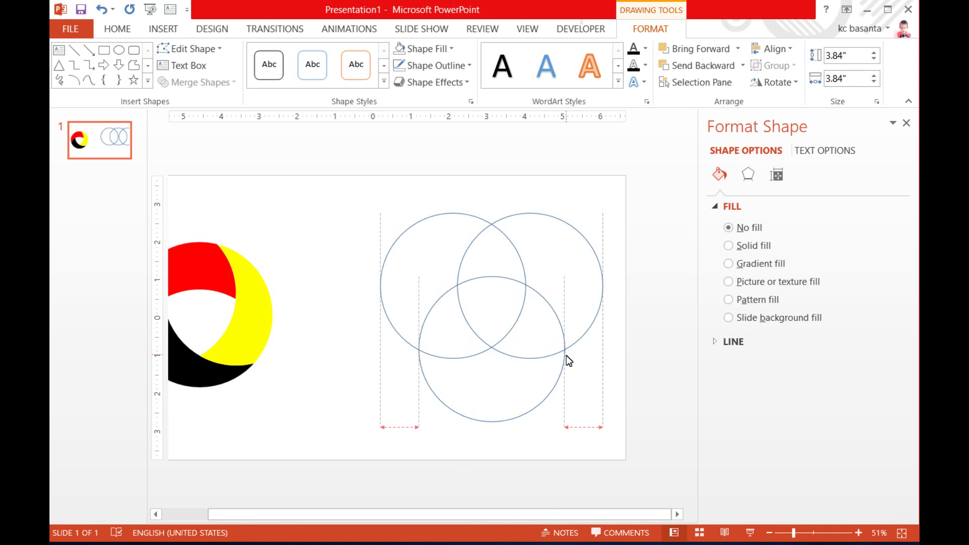
drag(566, 355, 568, 362)
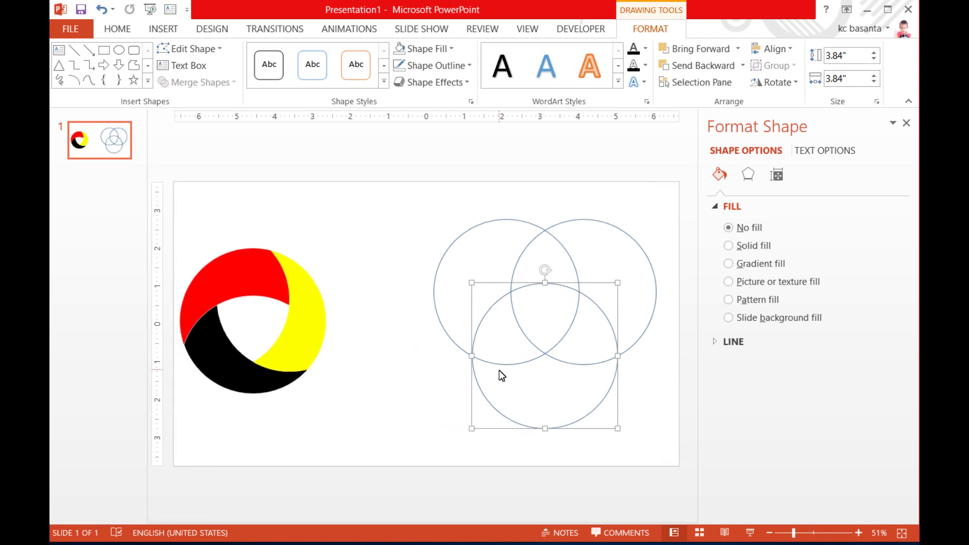
Duplicate a fourth circle and centre it in the middle of the three overlapping circles.
key(ctrl+d)
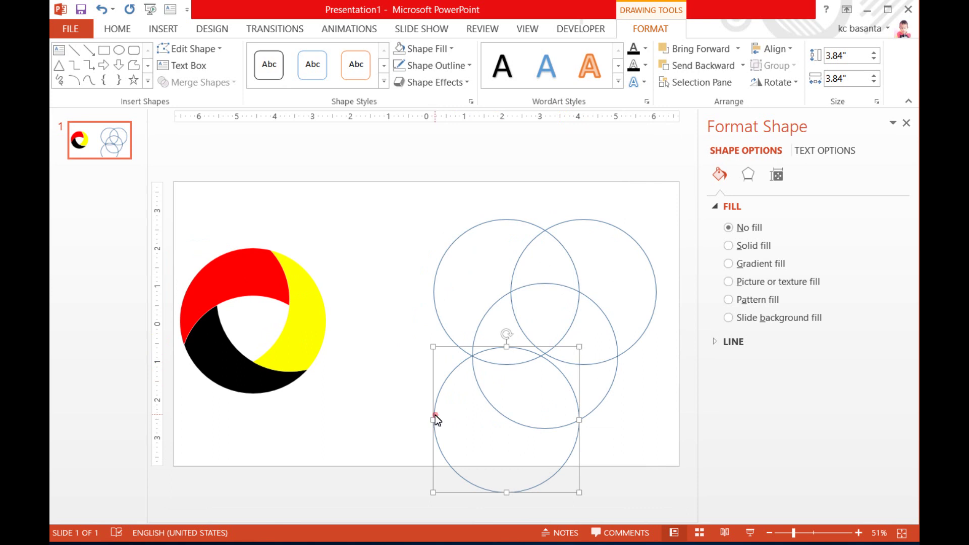
drag(435, 420, 473, 306)
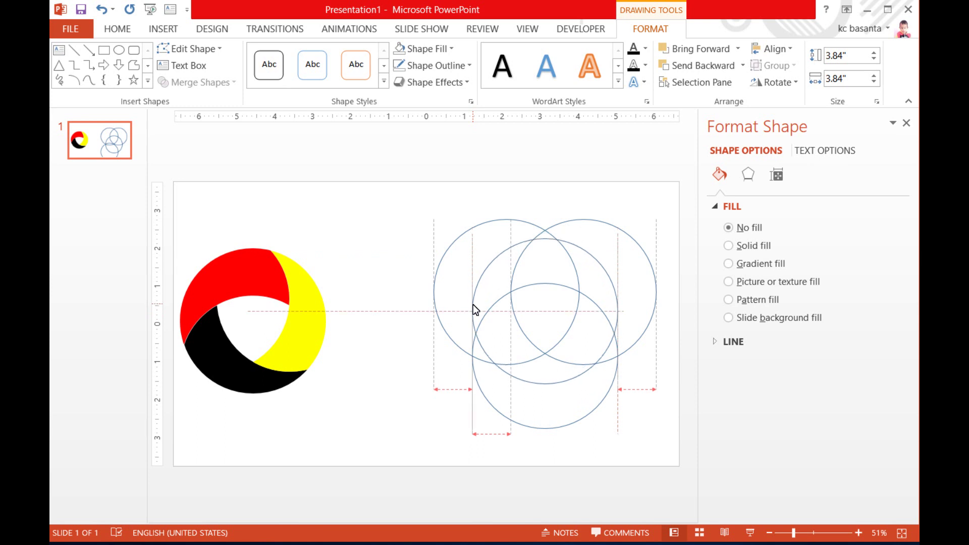
drag(473, 304, 471, 306)
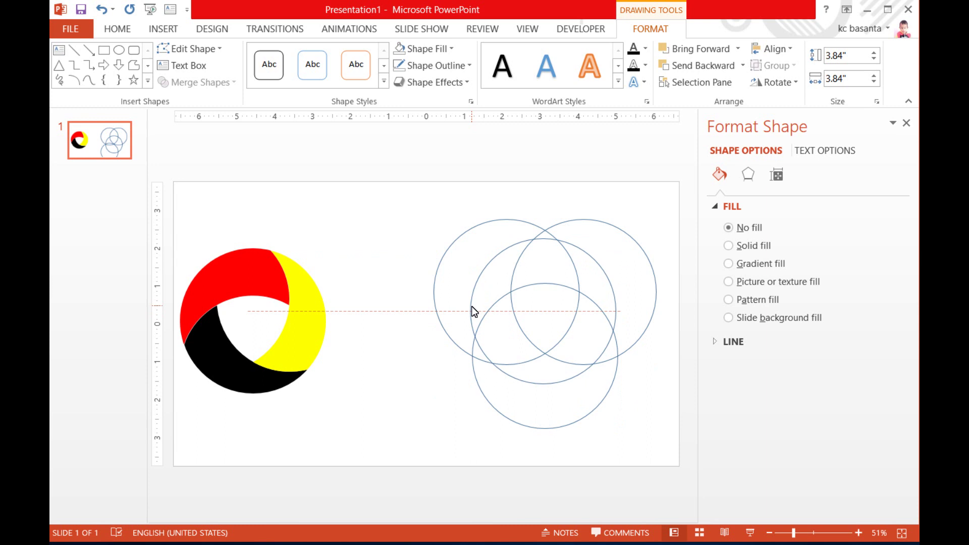
drag(472, 308, 472, 310)
drag(473, 310, 473, 310)
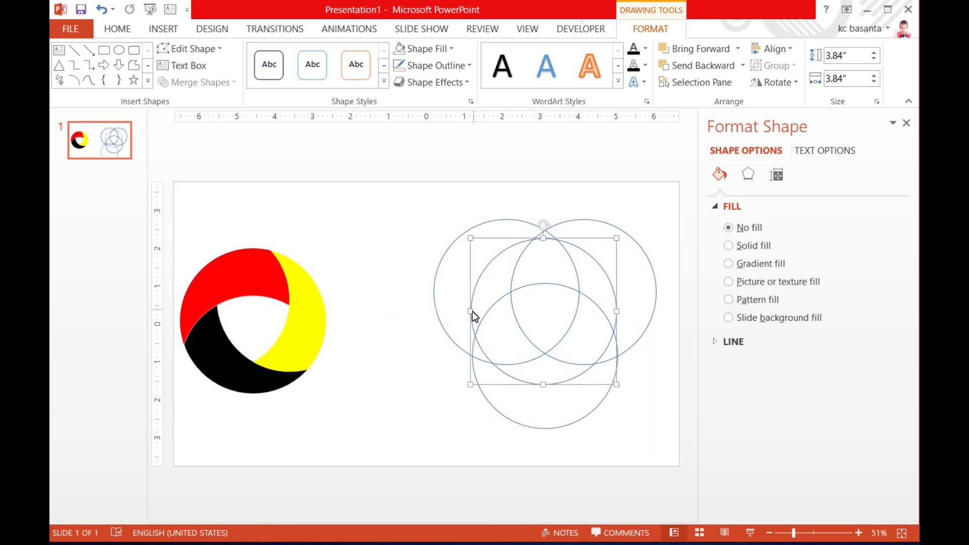
click(419, 338)
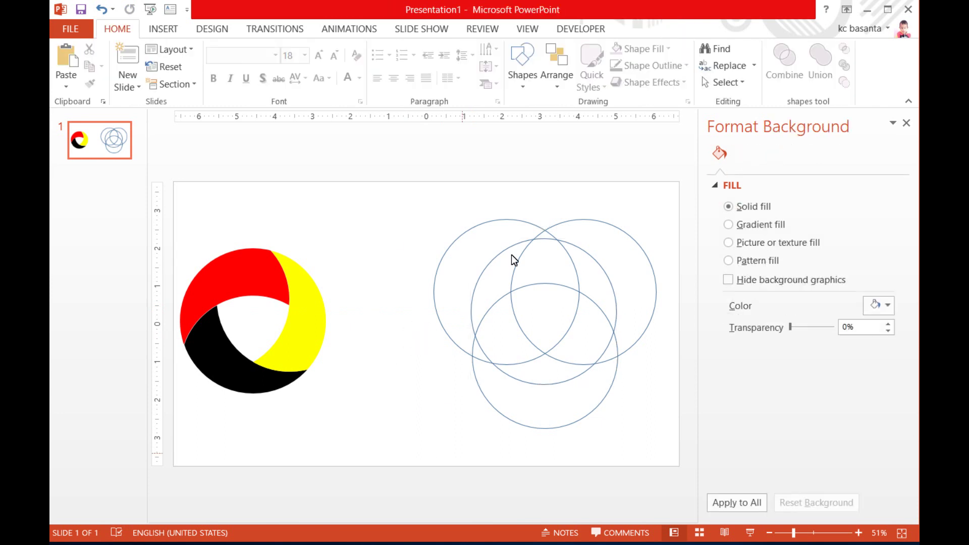
Select all four circles and apply Fragment Shapes to break them apart at their intersections.
mouse_move(422, 196)
mouse_down()
mouse_move(423, 395)
mouse_move(670, 440)
mouse_up()
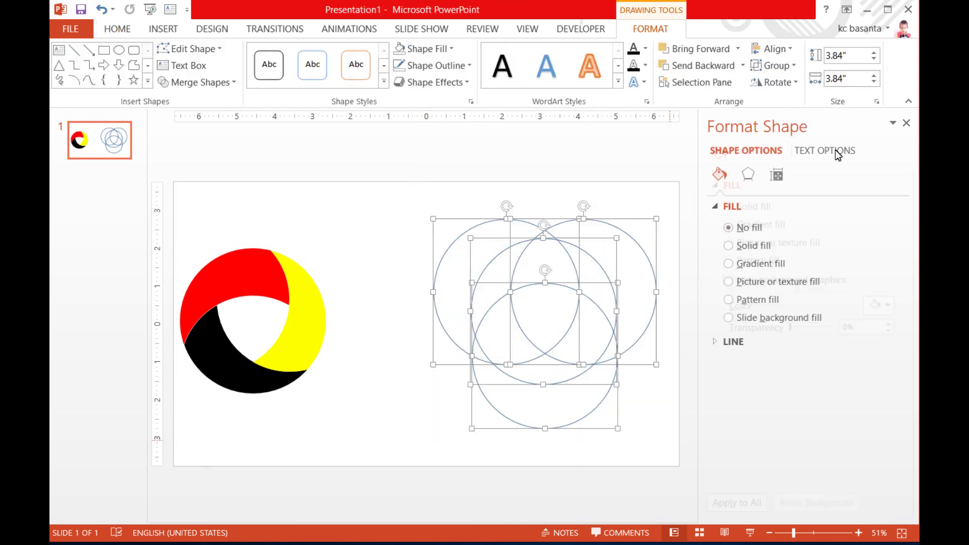
click(115, 28)
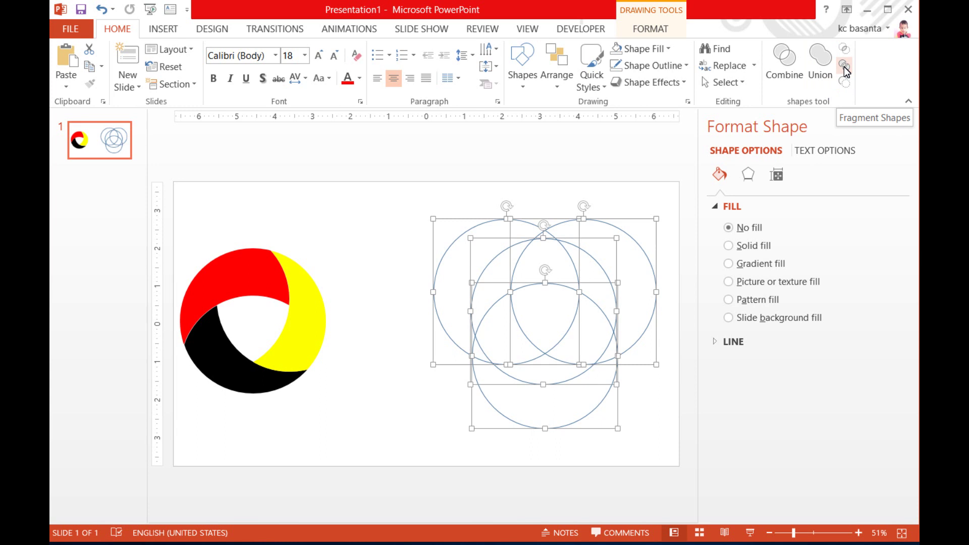
click(844, 66)
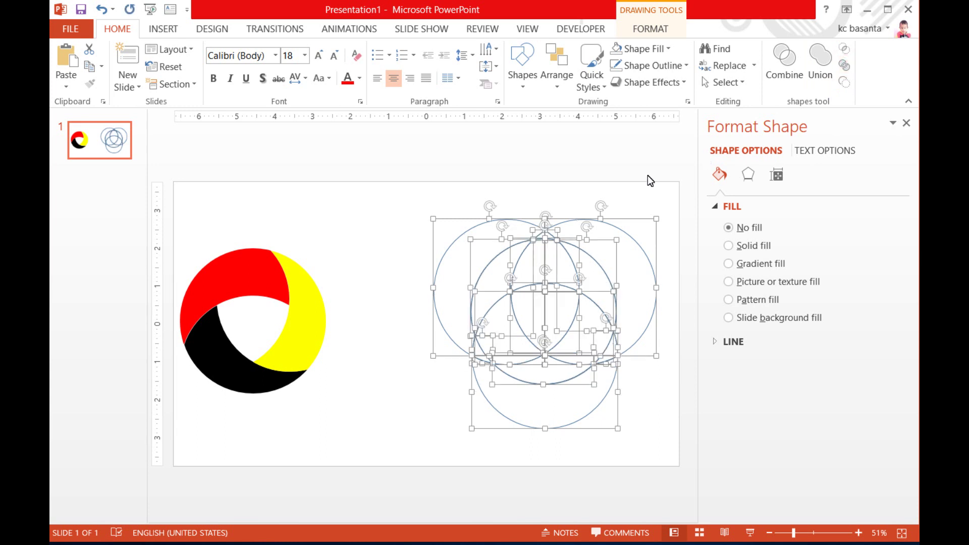
click(390, 196)
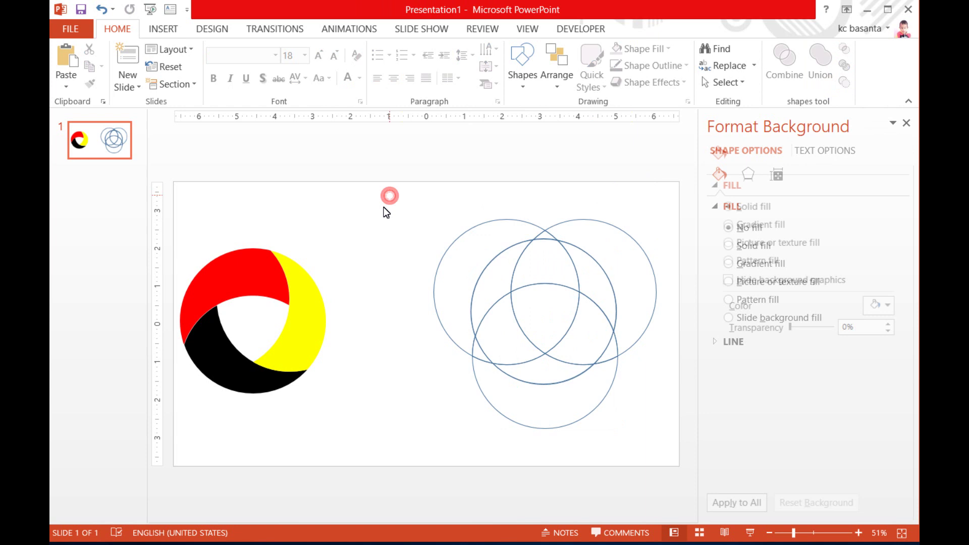
click(439, 262)
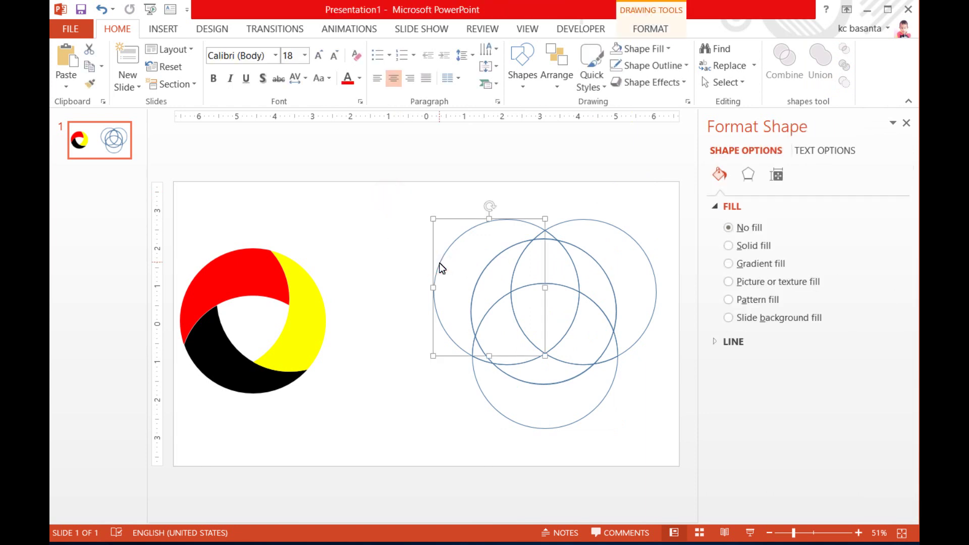
Drag the left crescent, upper-right, lower and small leftover arcs into a pile above the slide.
drag(438, 263, 320, 197)
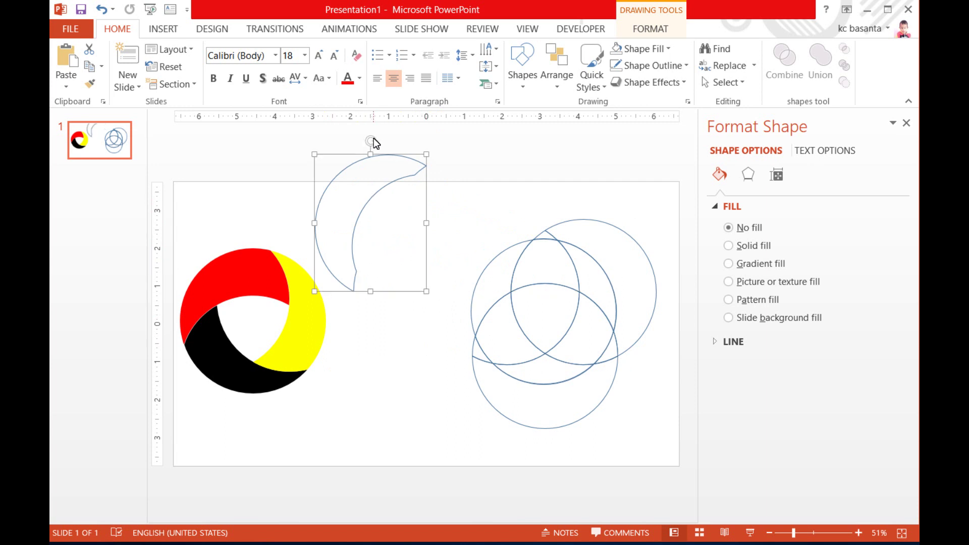
click(633, 236)
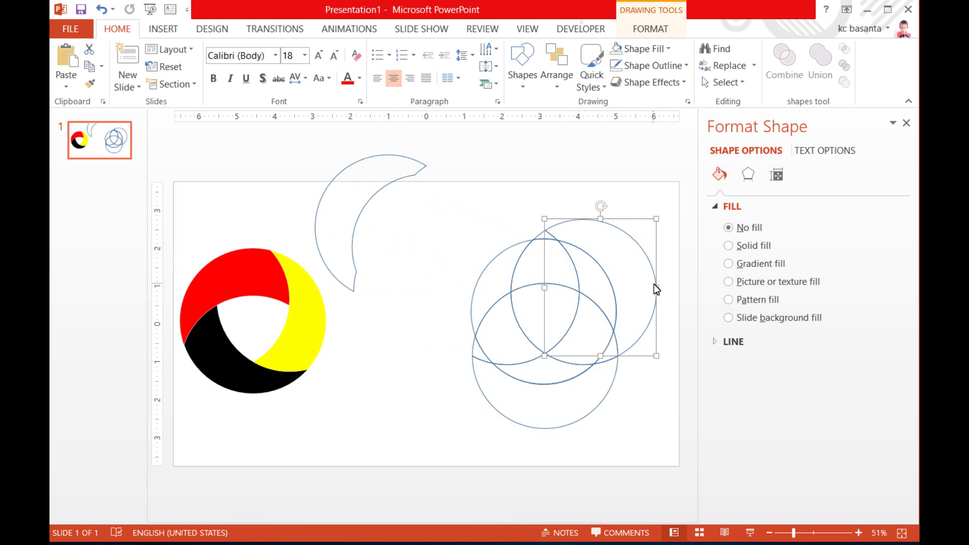
mouse_move(656, 286)
mouse_down()
mouse_move(590, 199)
mouse_move(408, 225)
mouse_up()
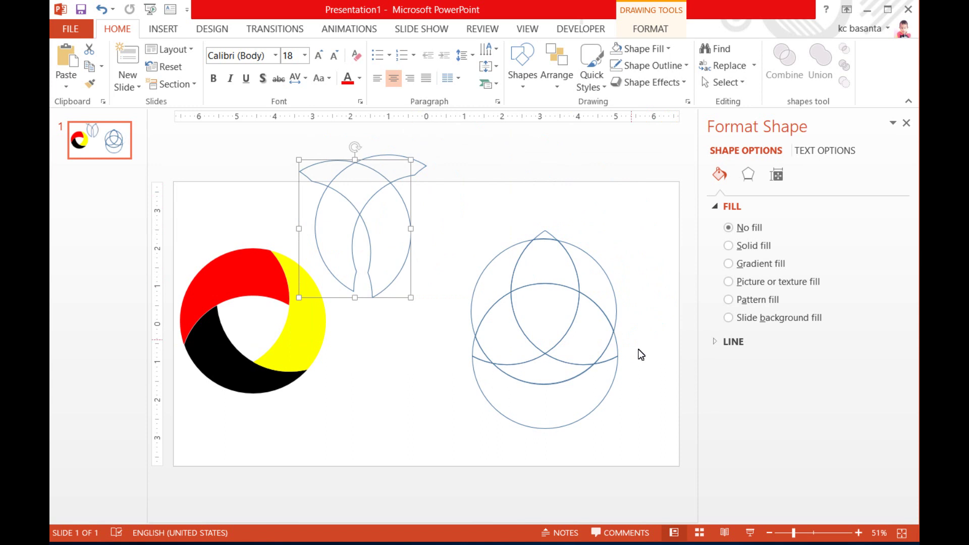
click(532, 426)
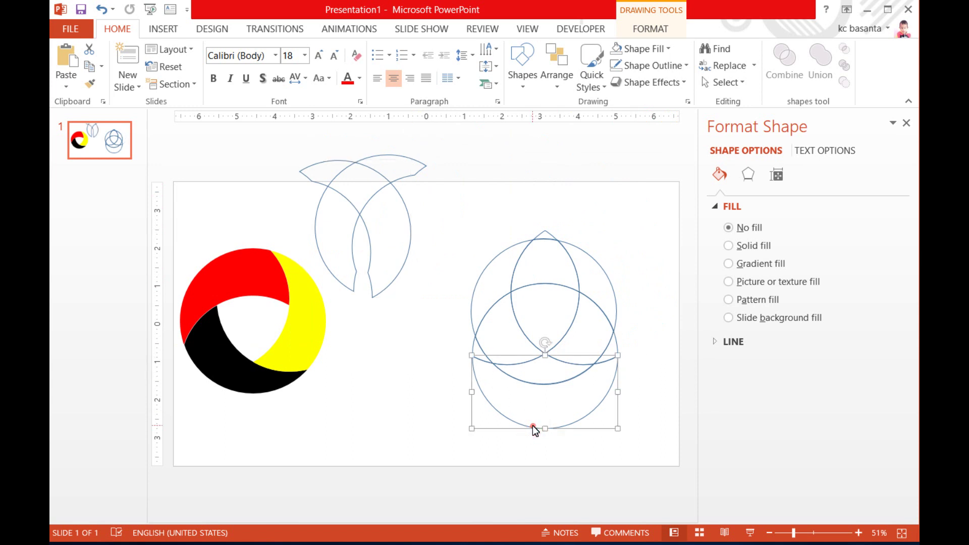
drag(531, 425, 349, 237)
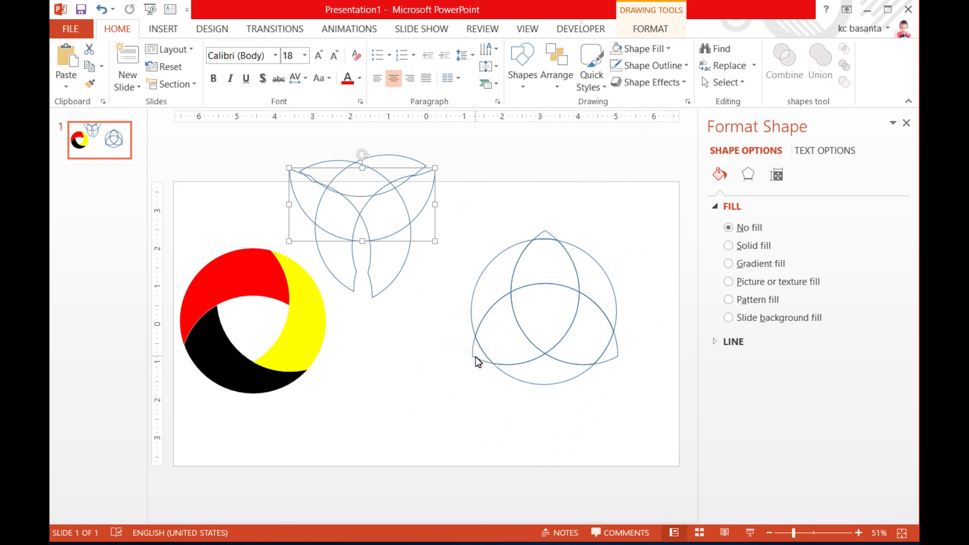
mouse_move(475, 356)
mouse_down()
mouse_move(467, 362)
mouse_move(353, 205)
mouse_up()
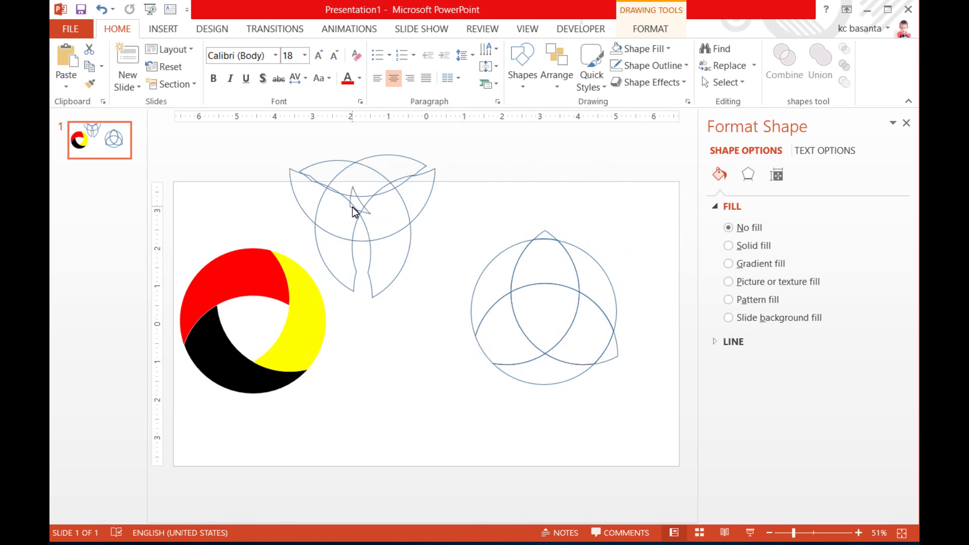
mouse_move(612, 360)
mouse_down()
mouse_move(472, 182)
mouse_move(367, 209)
mouse_up()
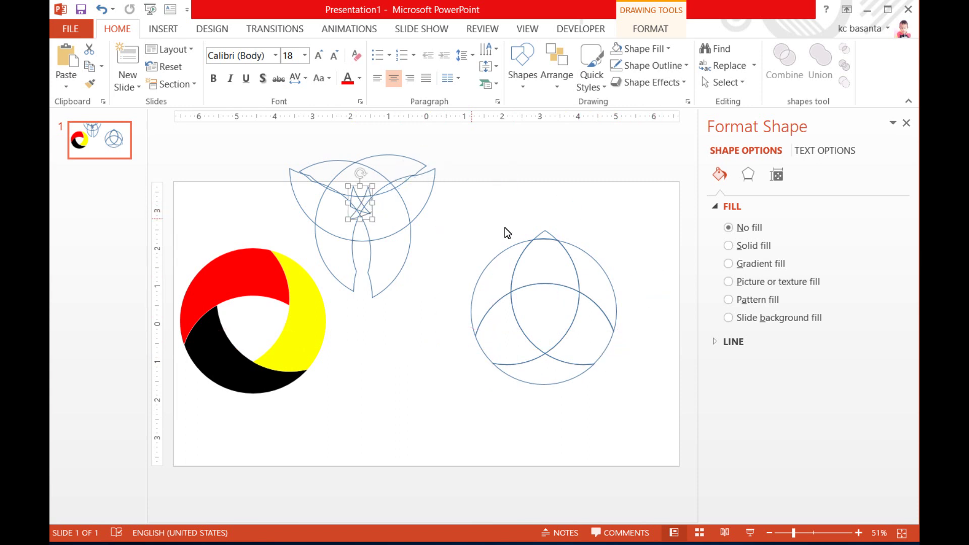
click(546, 234)
drag(546, 235, 367, 196)
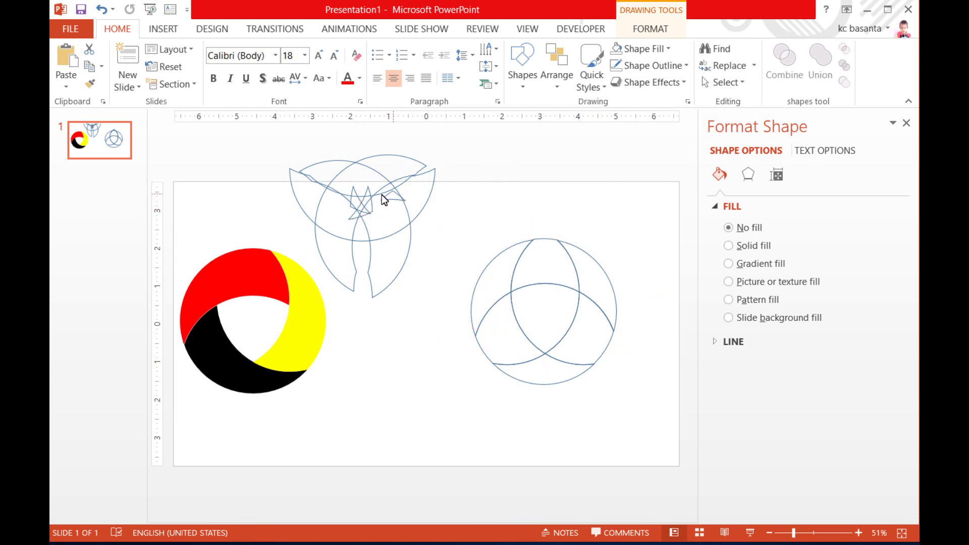
Cut the small pieces from the centre of the discarded fragment pile.
click(264, 149)
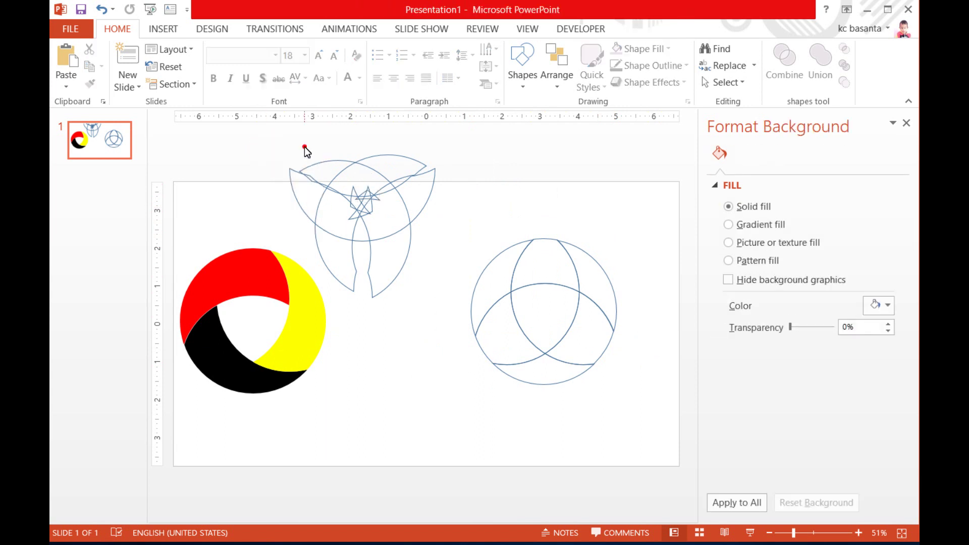
drag(304, 146, 441, 261)
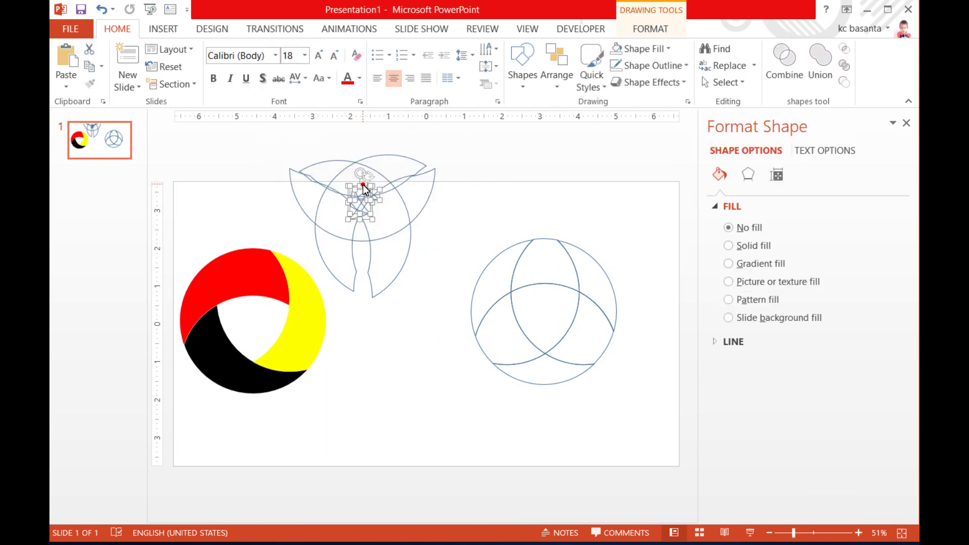
right_click(363, 185)
click(405, 193)
click(407, 194)
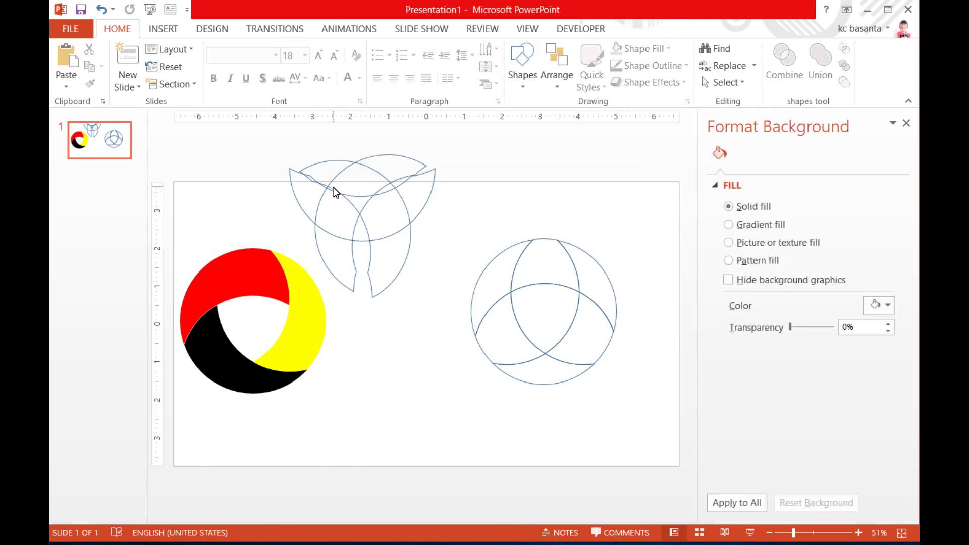
click(329, 187)
right_click(355, 143)
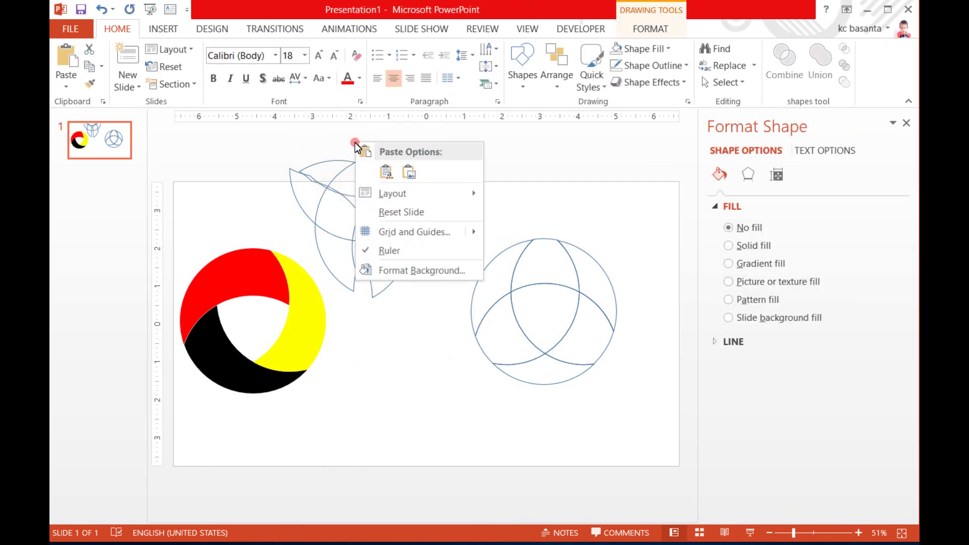
click(323, 186)
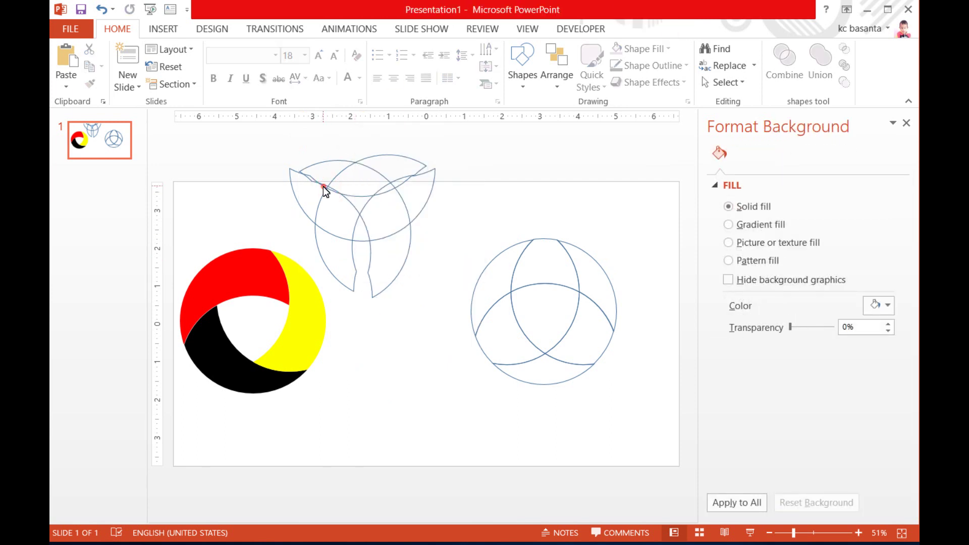
Cut the remaining pile fragments one by one, ending with the last crescent.
click(353, 166)
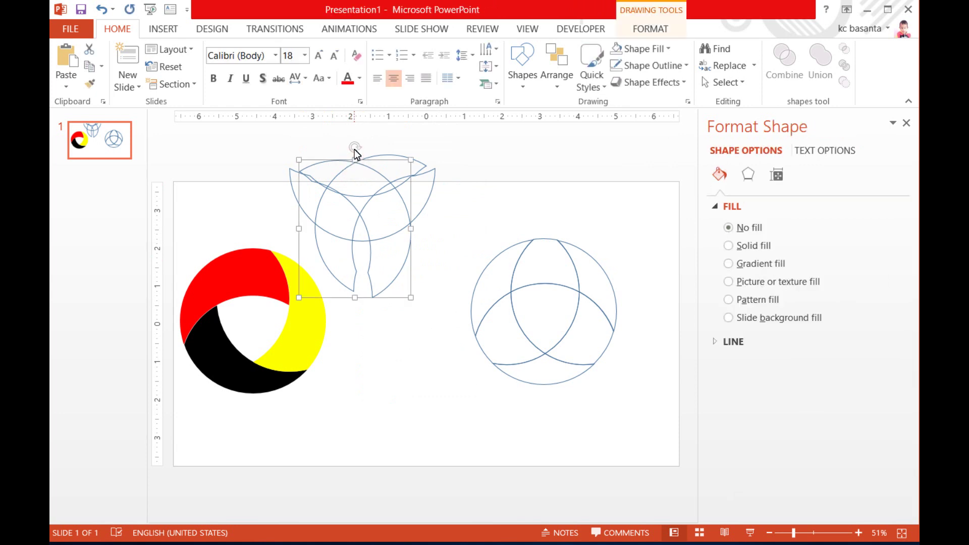
right_click(355, 151)
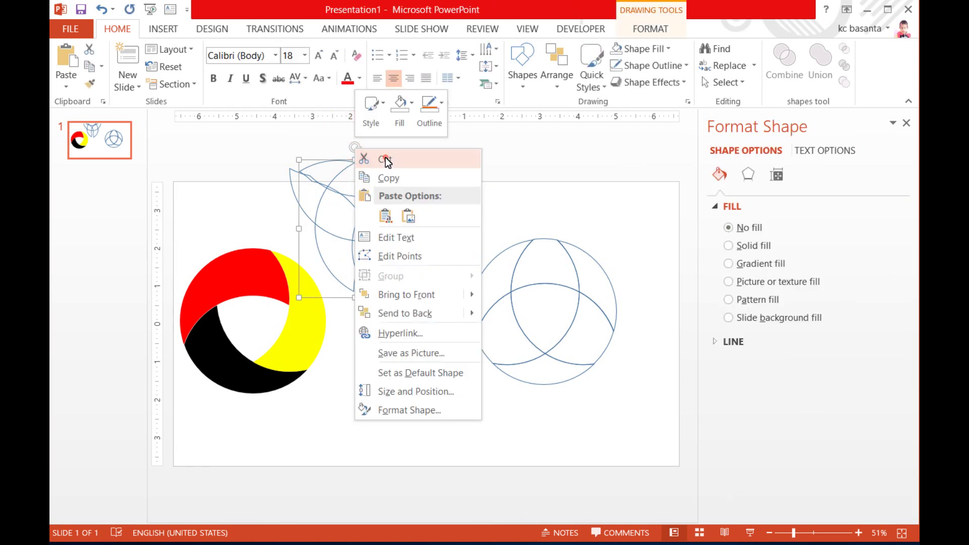
click(385, 158)
click(348, 167)
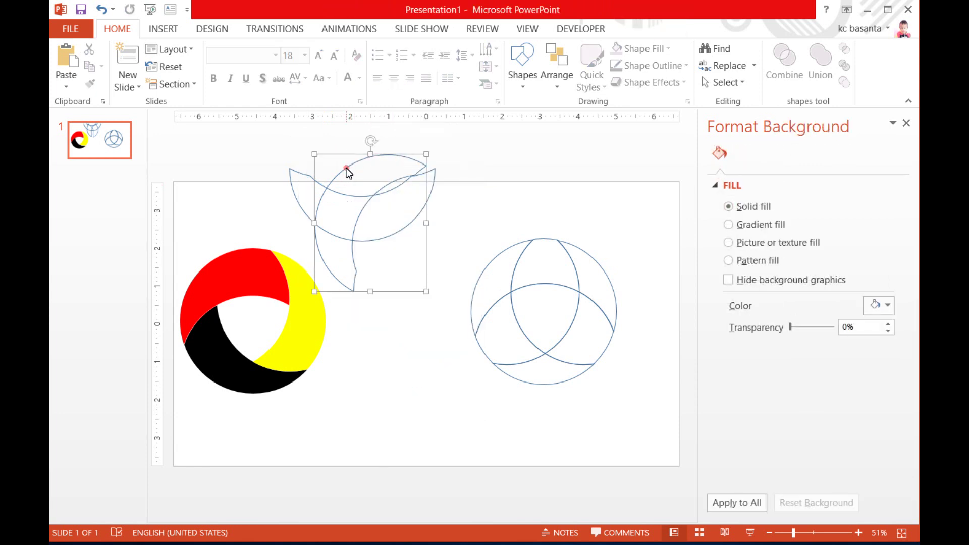
right_click(371, 143)
click(395, 150)
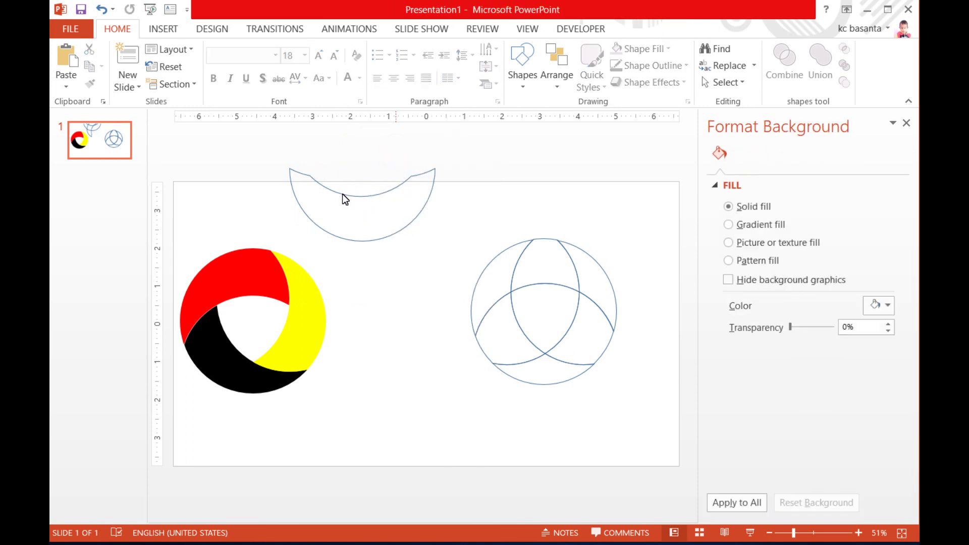
click(344, 191)
right_click(362, 158)
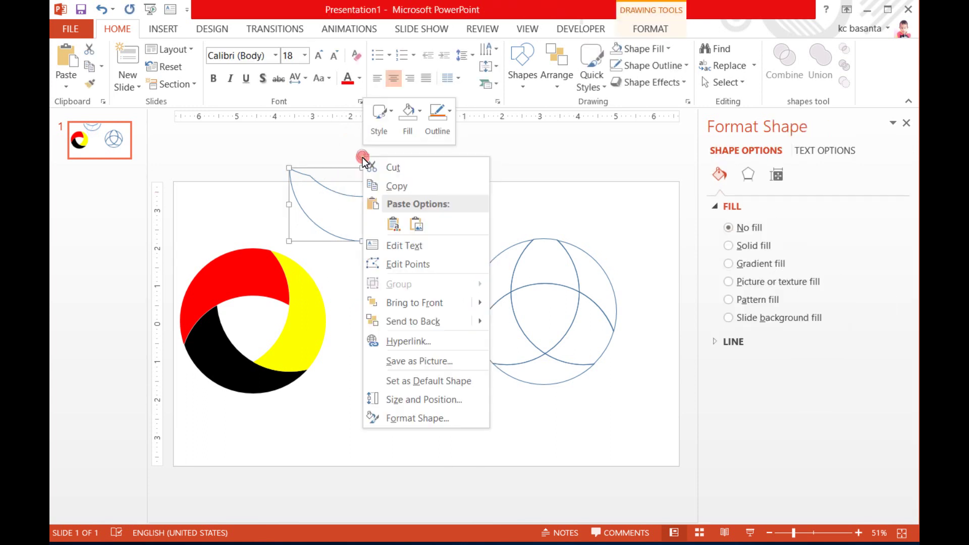
click(395, 171)
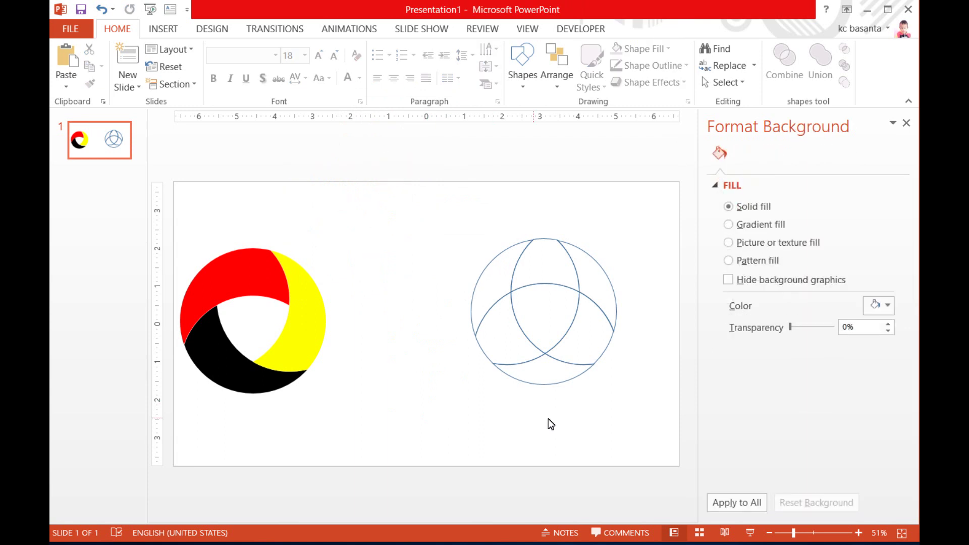
Union the top arc and the left arc into one swirl piece.
click(569, 257)
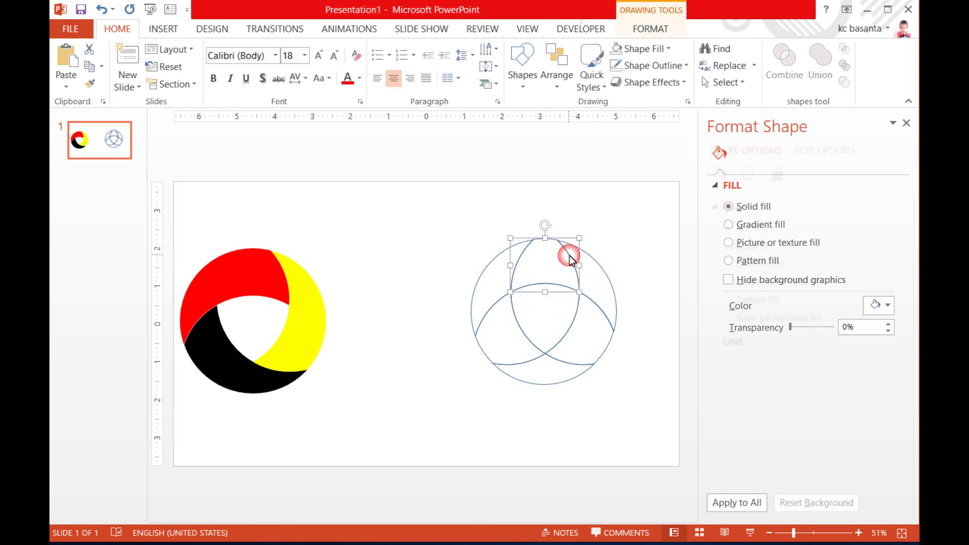
shift+click(482, 273)
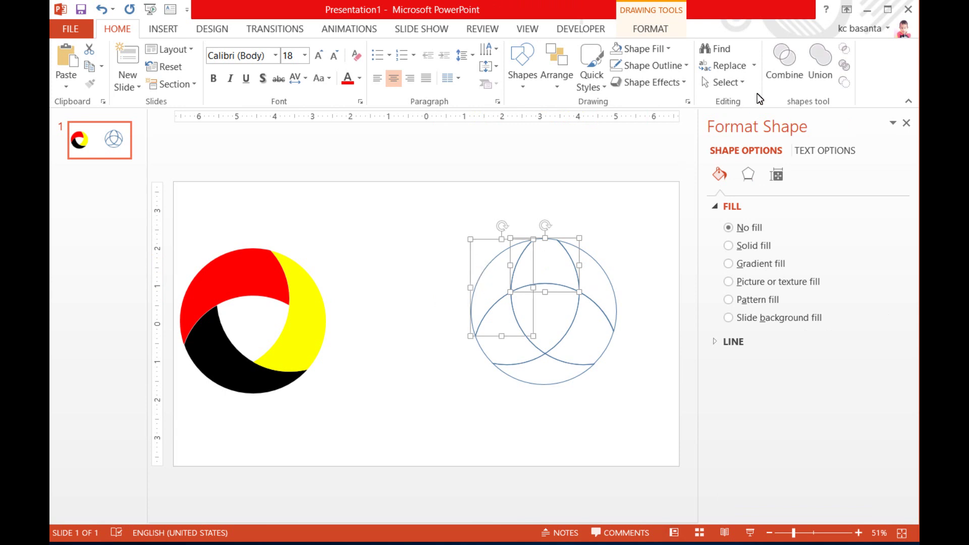
click(816, 61)
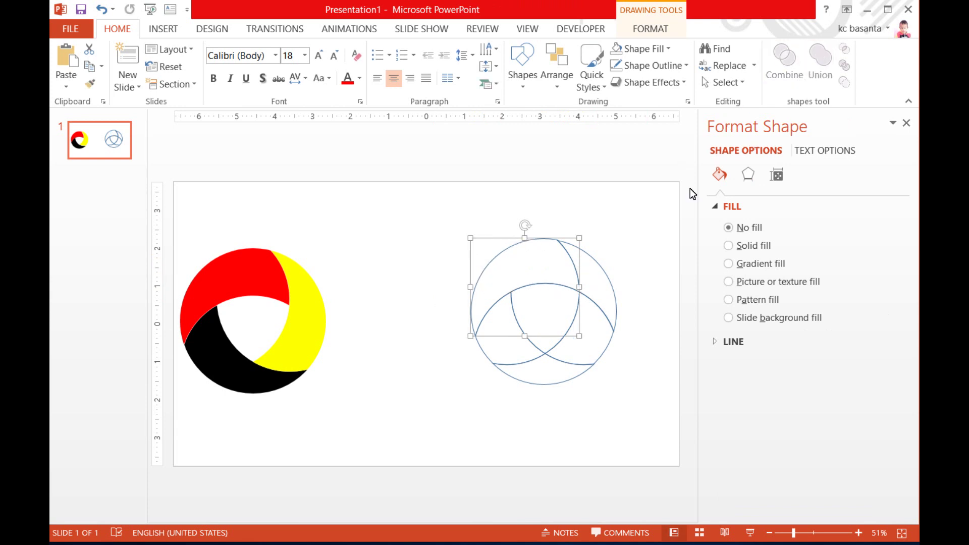
click(667, 243)
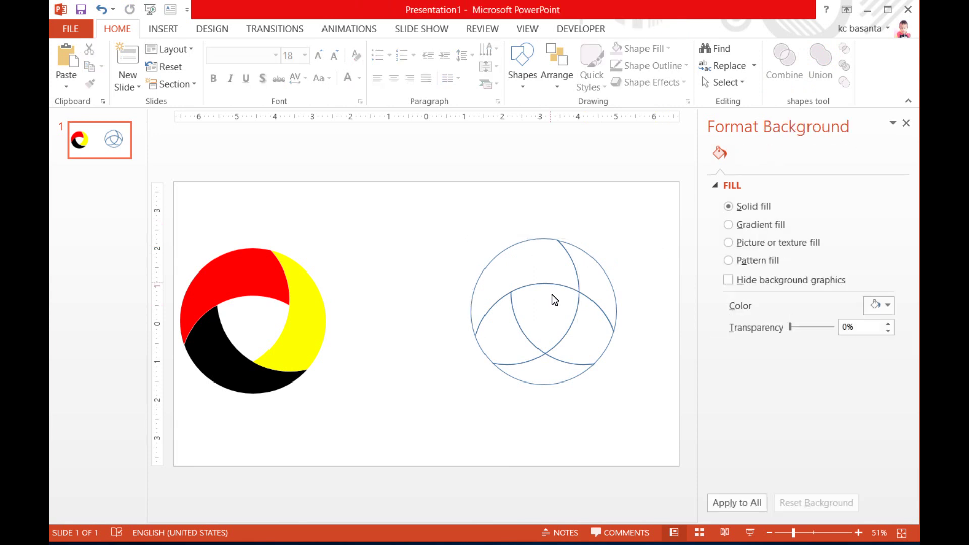
Union the lower arc and the upper-right arc into a second swirl piece.
click(559, 360)
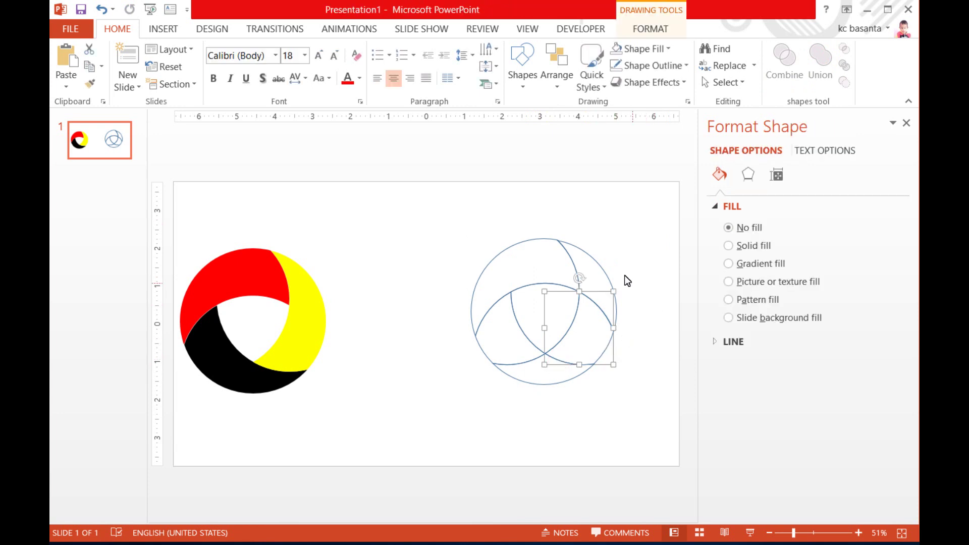
shift+click(603, 270)
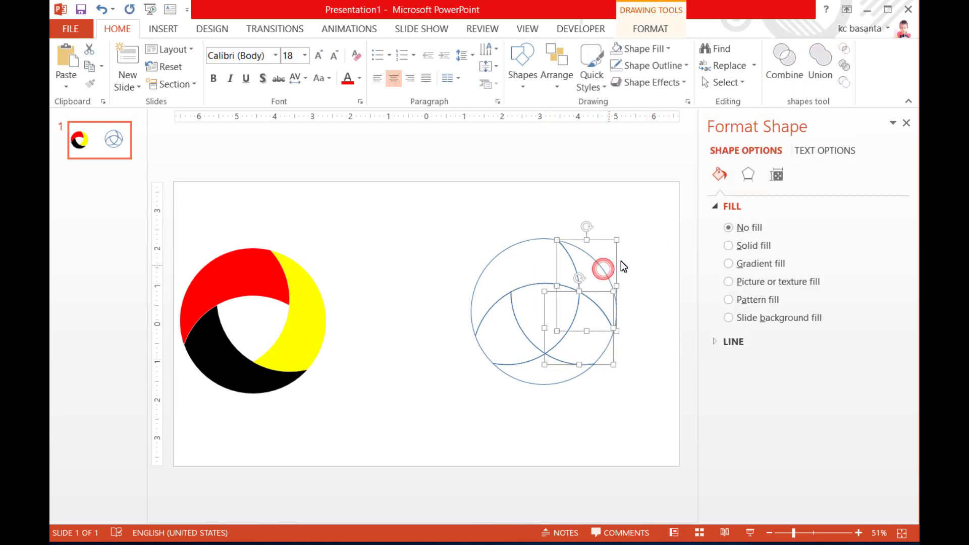
click(822, 60)
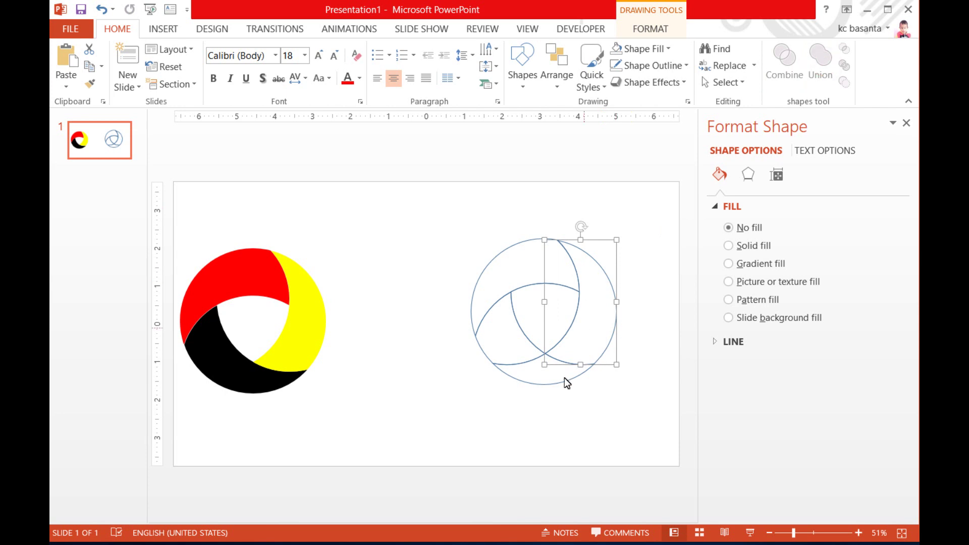
click(570, 410)
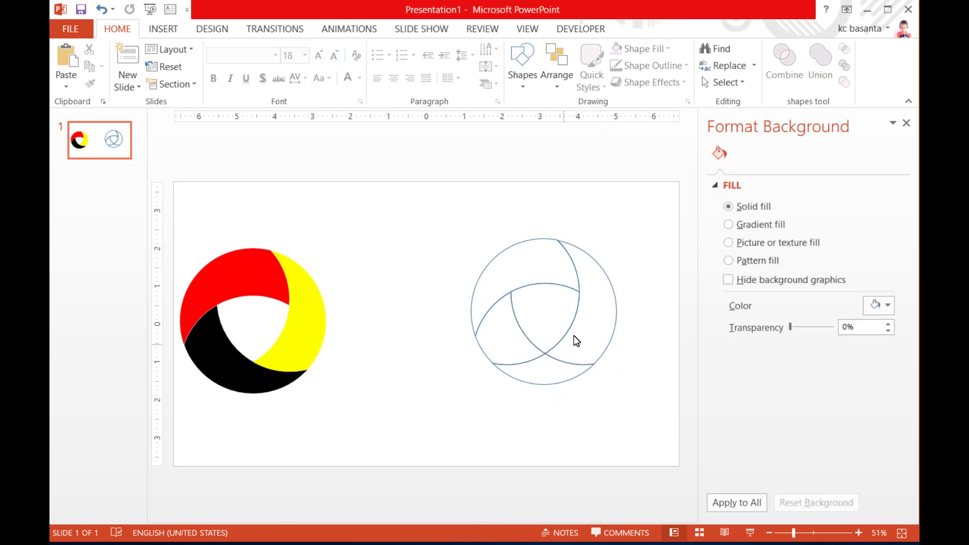
click(521, 242)
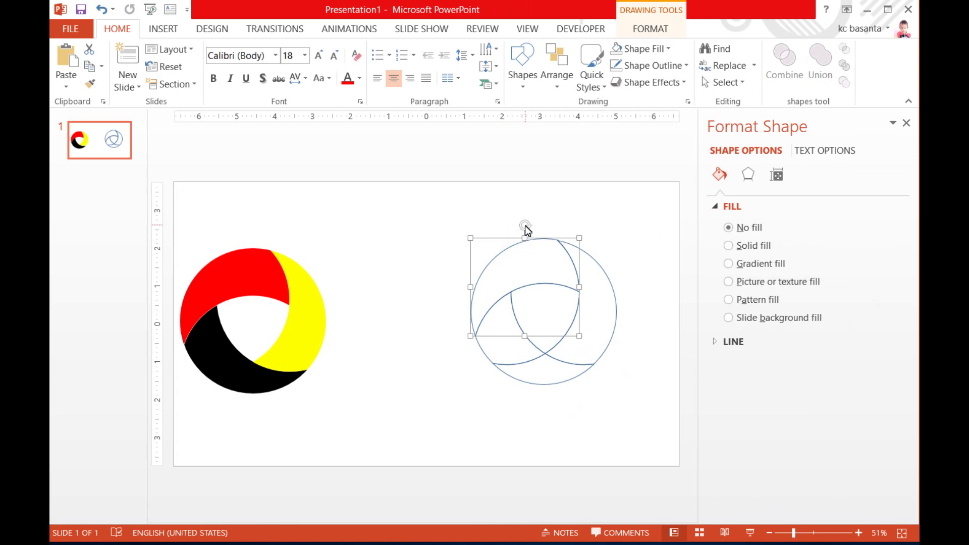
click(525, 226)
Fill the upper-left swirl piece with solid red.
right_click(526, 229)
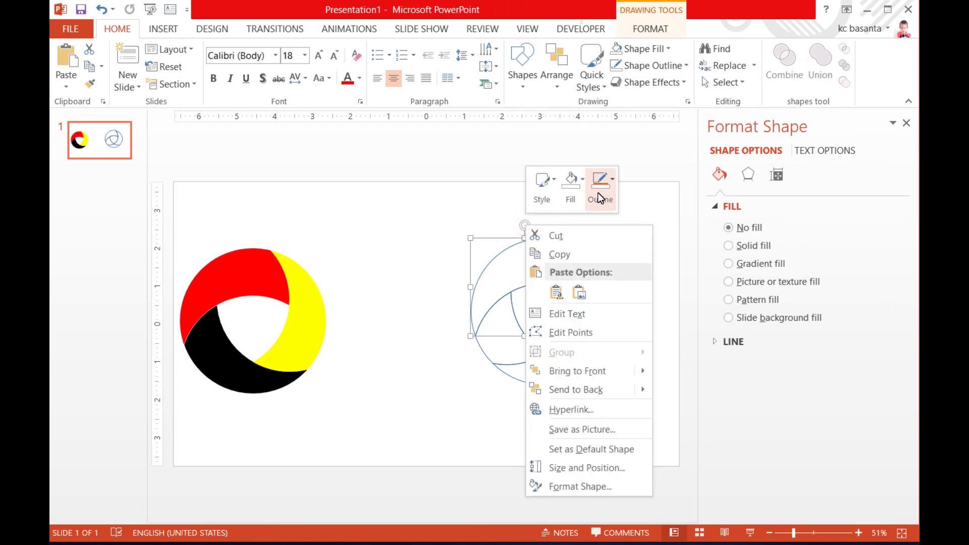
click(566, 189)
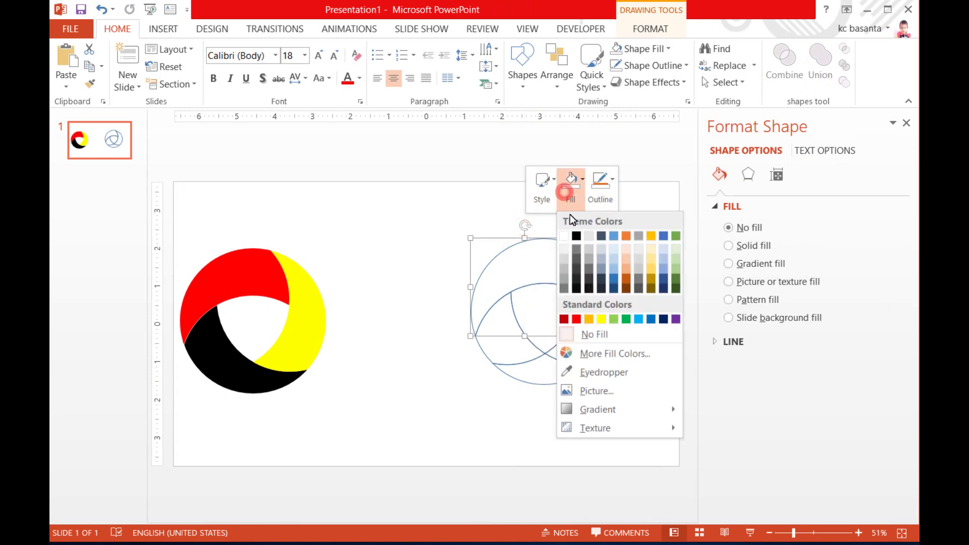
click(576, 320)
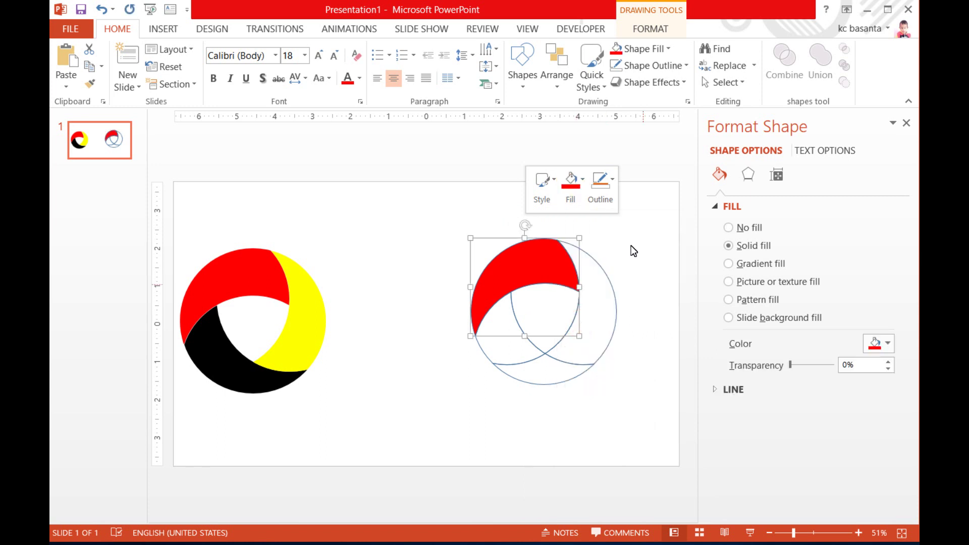
click(676, 237)
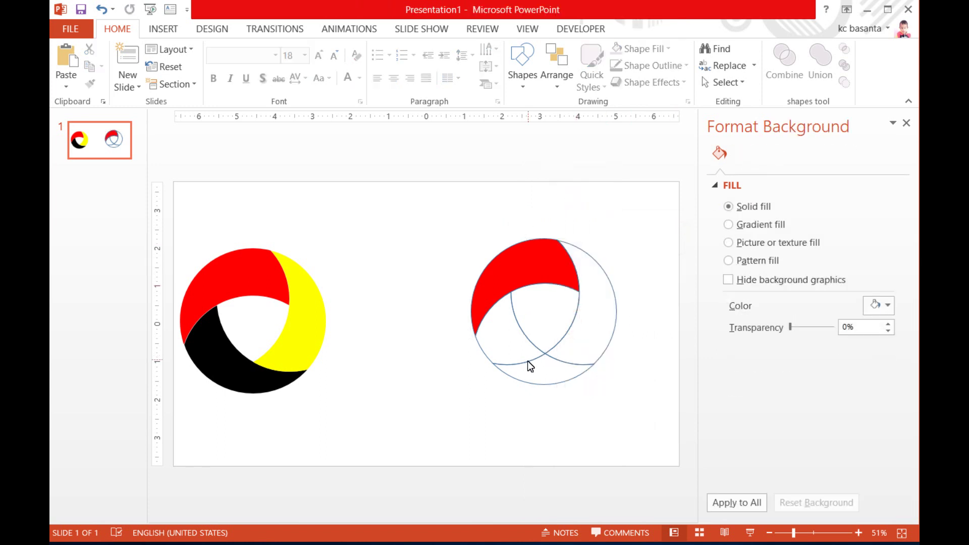
Open the fill colours for the bottom lens fragment but close them without applying a colour.
click(499, 367)
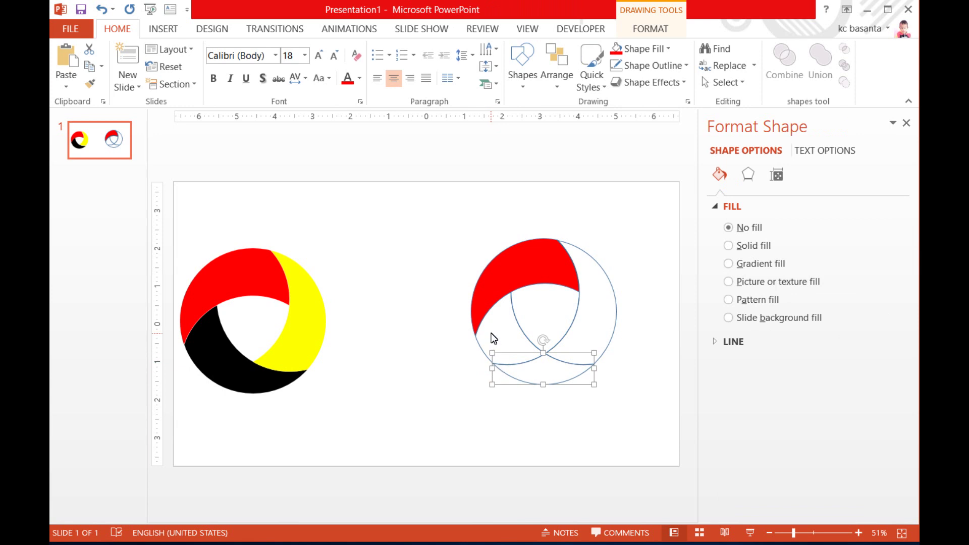
right_click(541, 344)
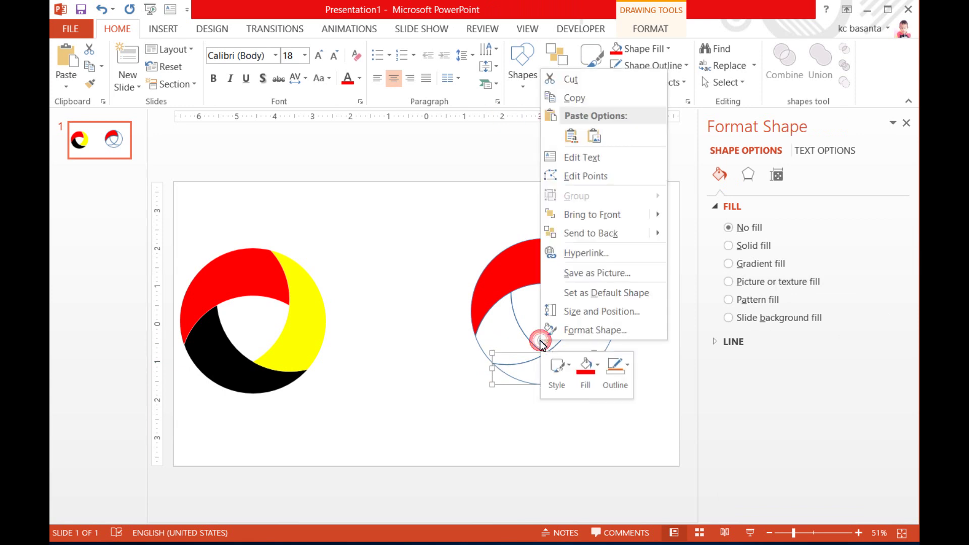
click(586, 374)
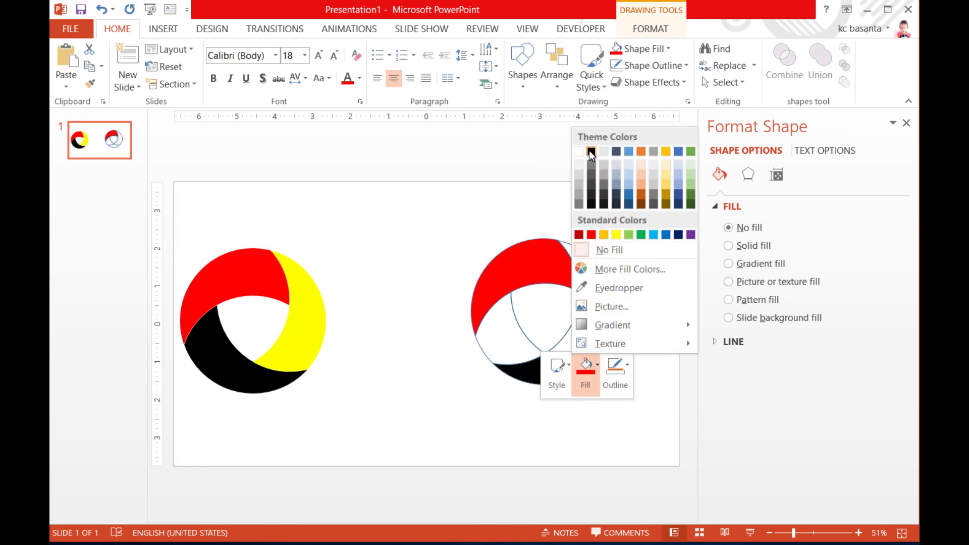
click(661, 382)
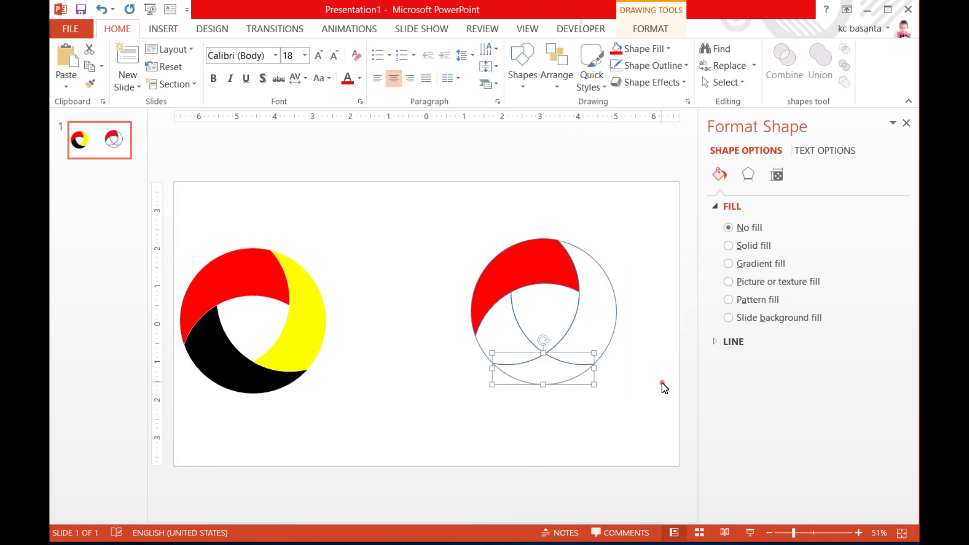
click(470, 346)
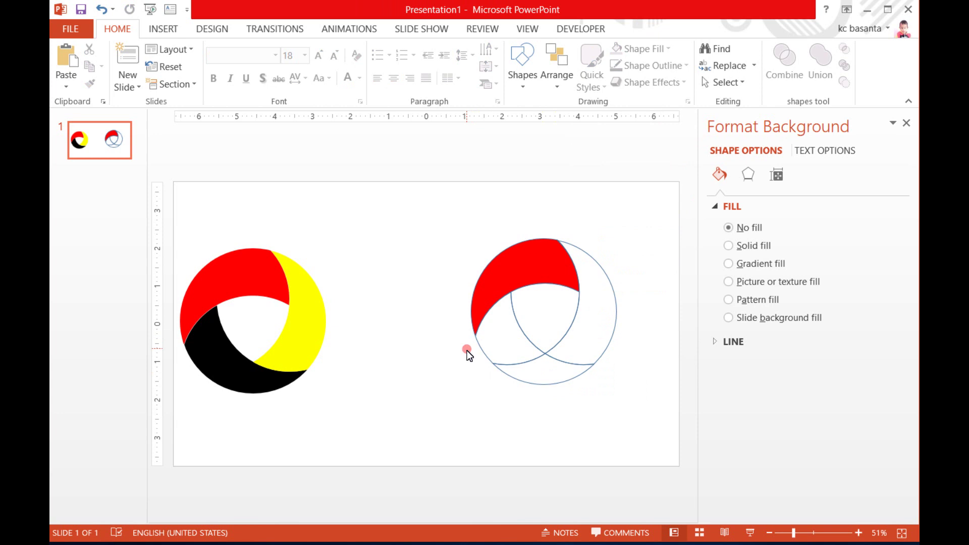
Union the two lower-left circle fragments into one piece and fill it black.
click(522, 331)
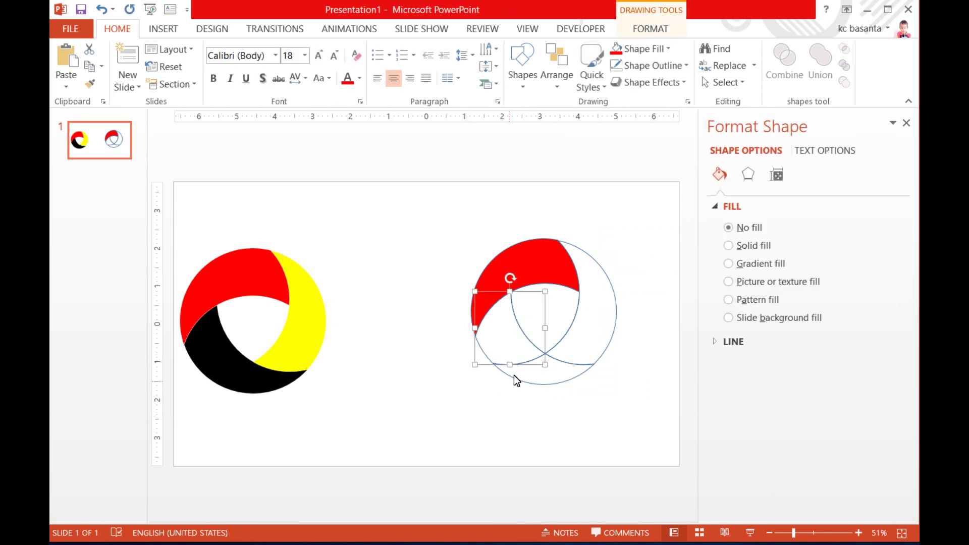
shift+click(535, 356)
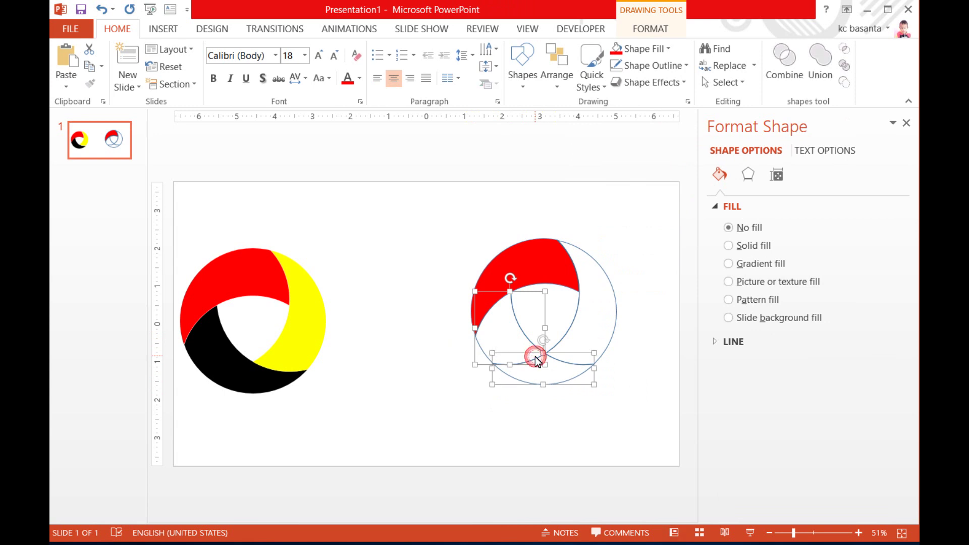
click(818, 63)
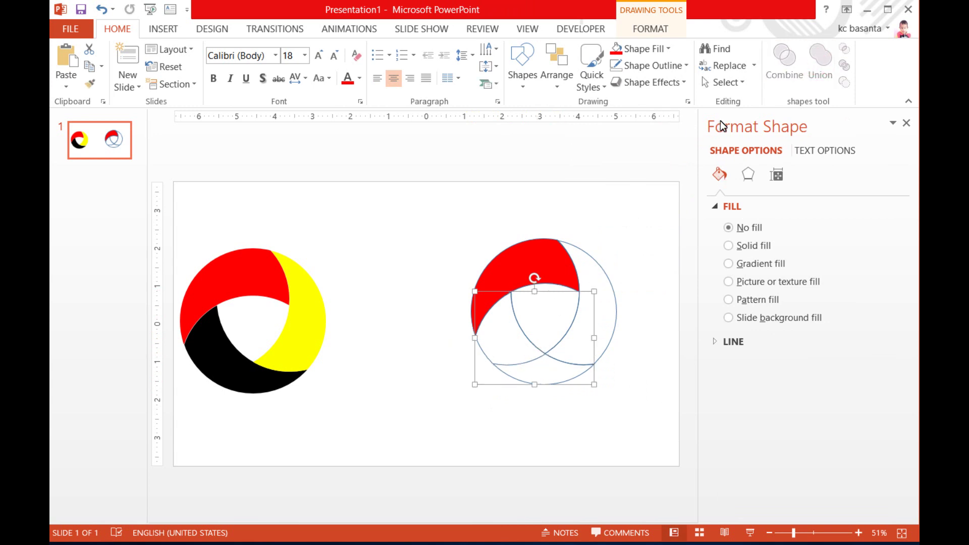
right_click(532, 277)
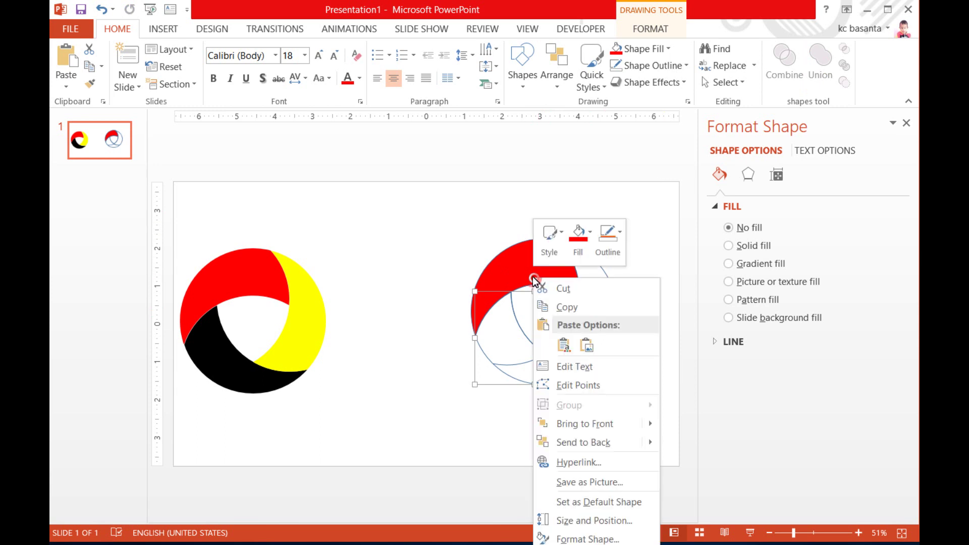
click(579, 236)
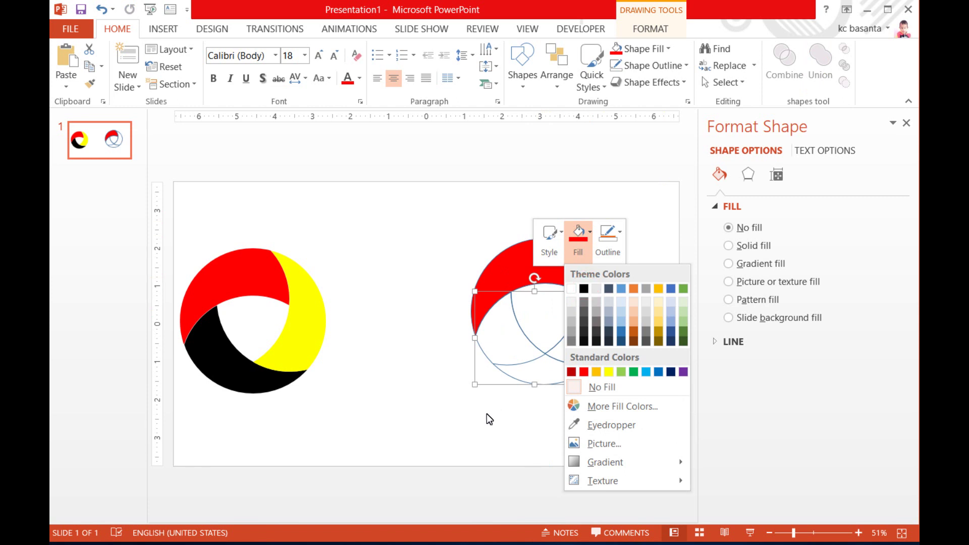
click(584, 288)
click(513, 406)
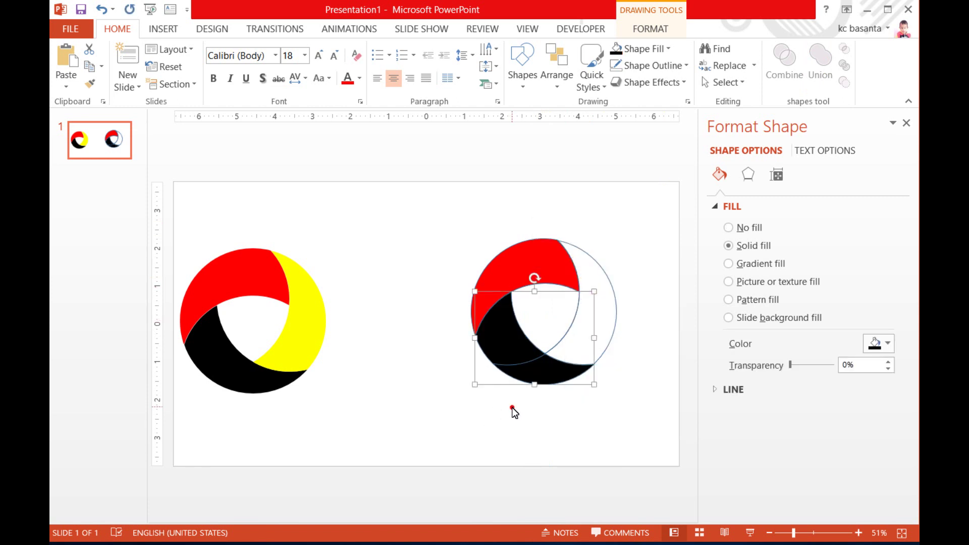
Fill the right crescent yellow, then select all the right ring's pieces.
click(615, 316)
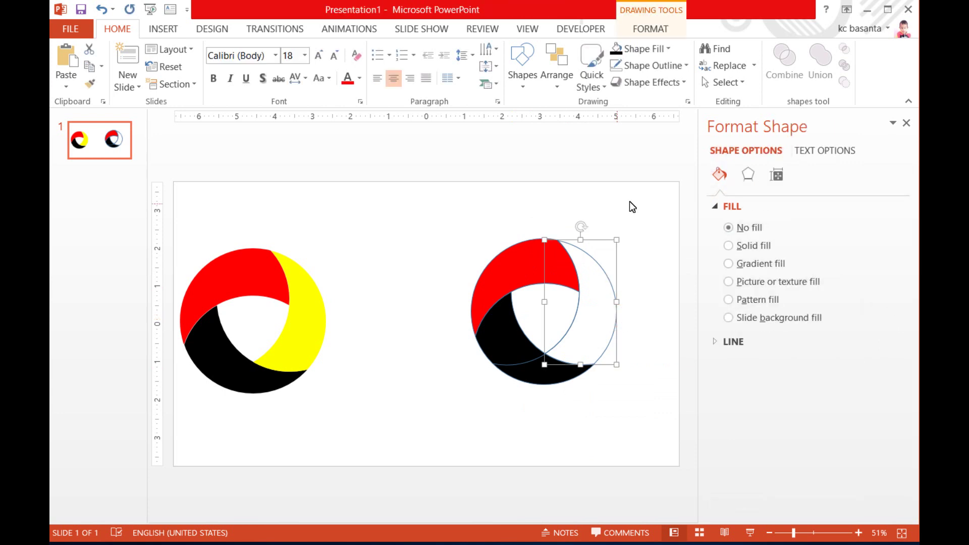
right_click(579, 227)
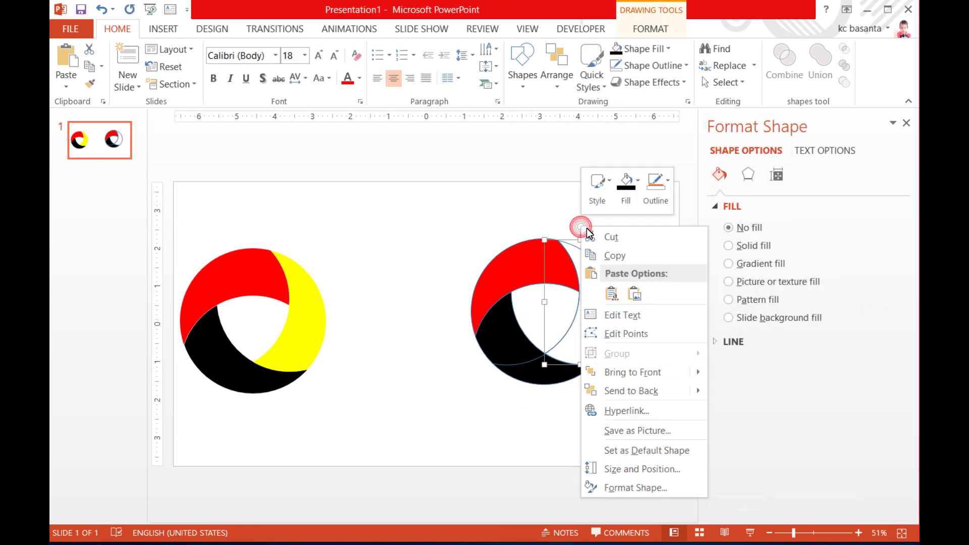
click(629, 198)
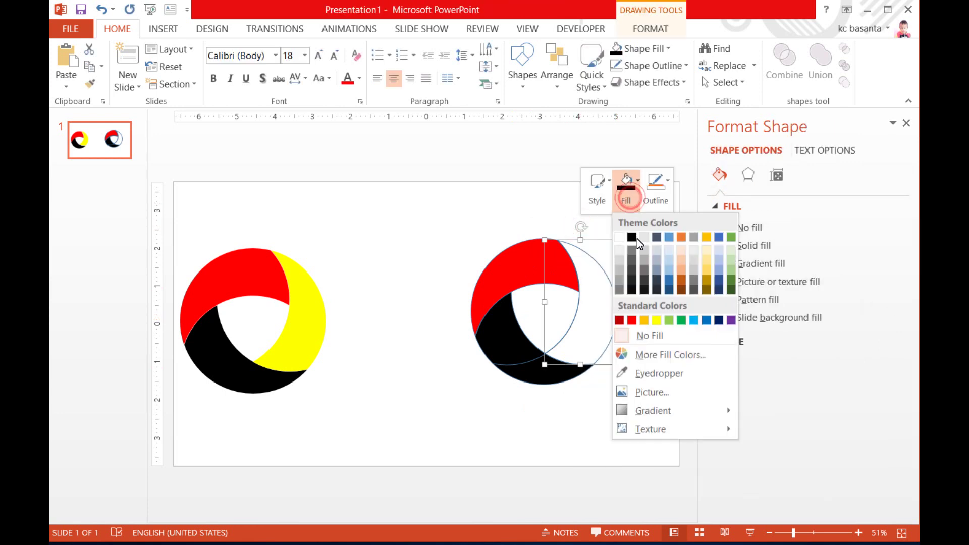
click(655, 320)
click(663, 298)
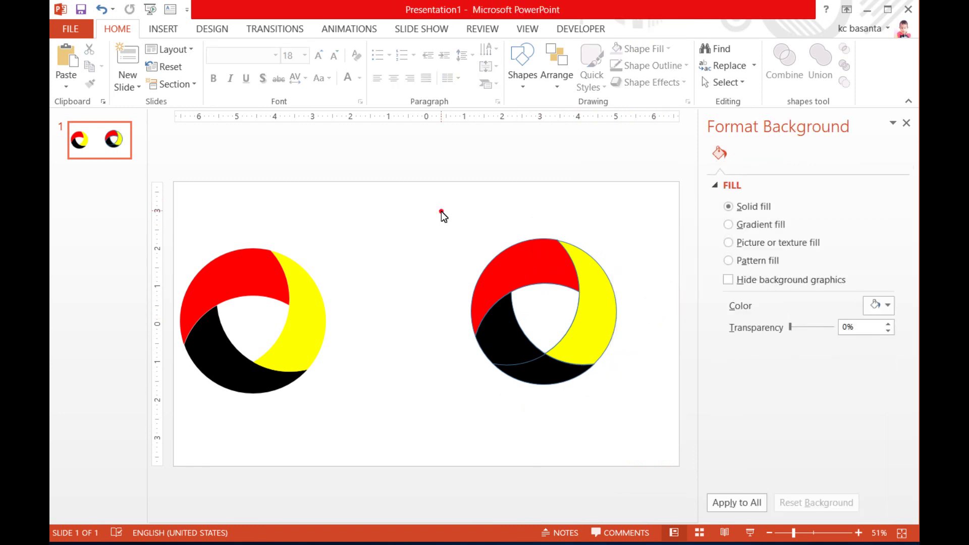
mouse_move(441, 211)
mouse_down()
mouse_move(464, 379)
mouse_move(666, 426)
mouse_up()
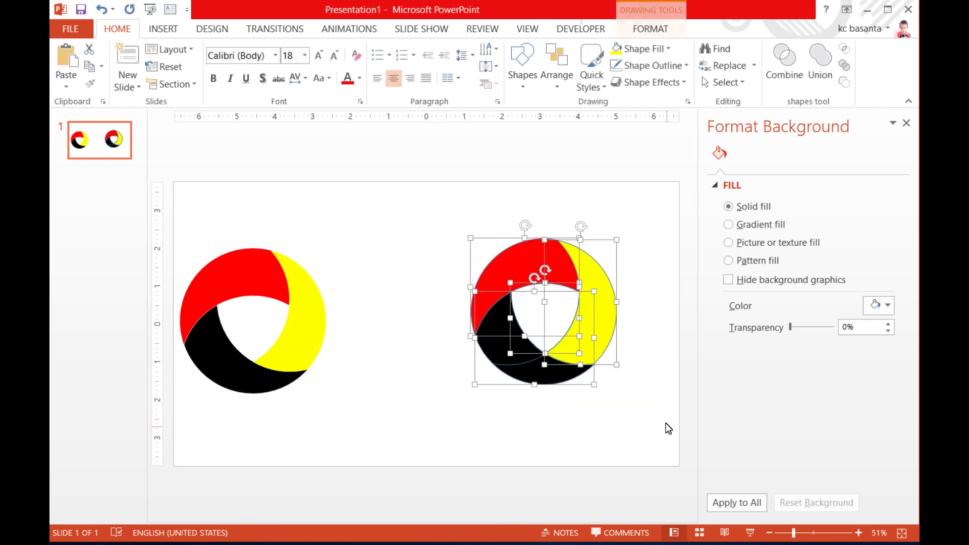
Set the ring pieces' outline to No Outline.
right_click(524, 230)
click(597, 187)
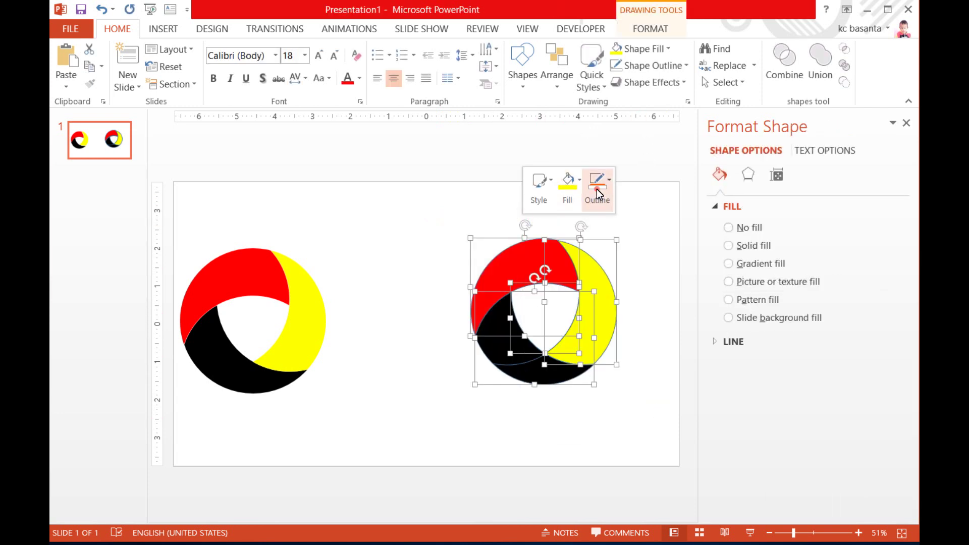
click(616, 334)
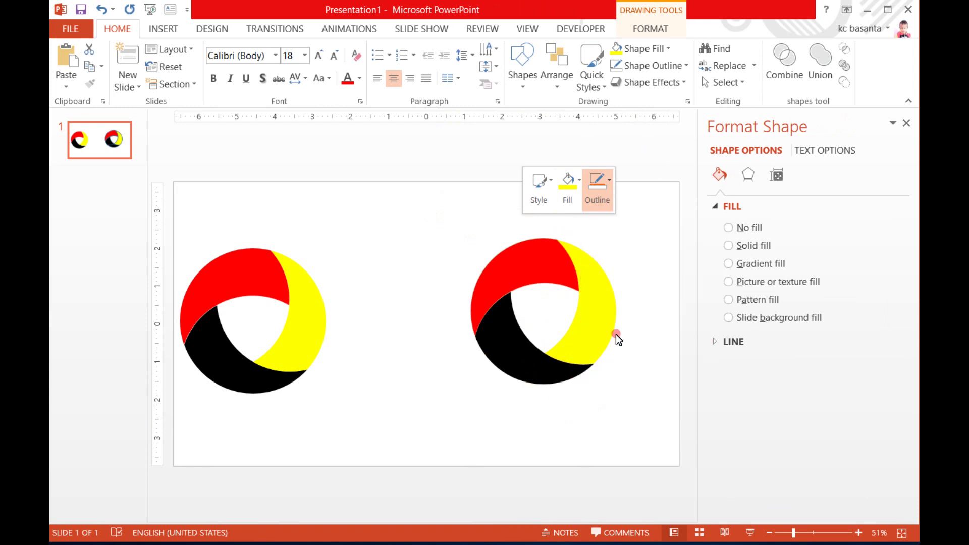
click(555, 420)
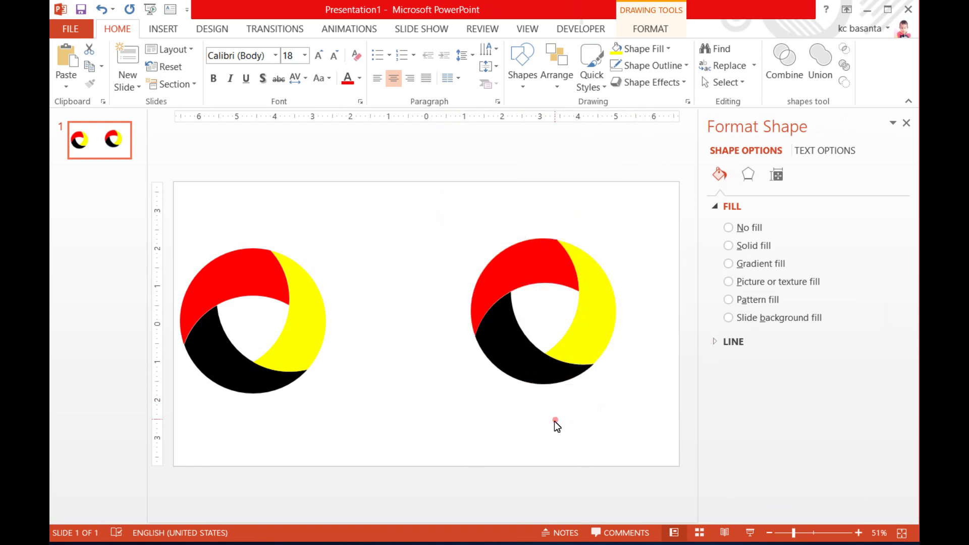
Group all the pieces of the right ring into a single object.
mouse_move(436, 227)
mouse_down()
mouse_move(526, 418)
mouse_move(638, 412)
mouse_up()
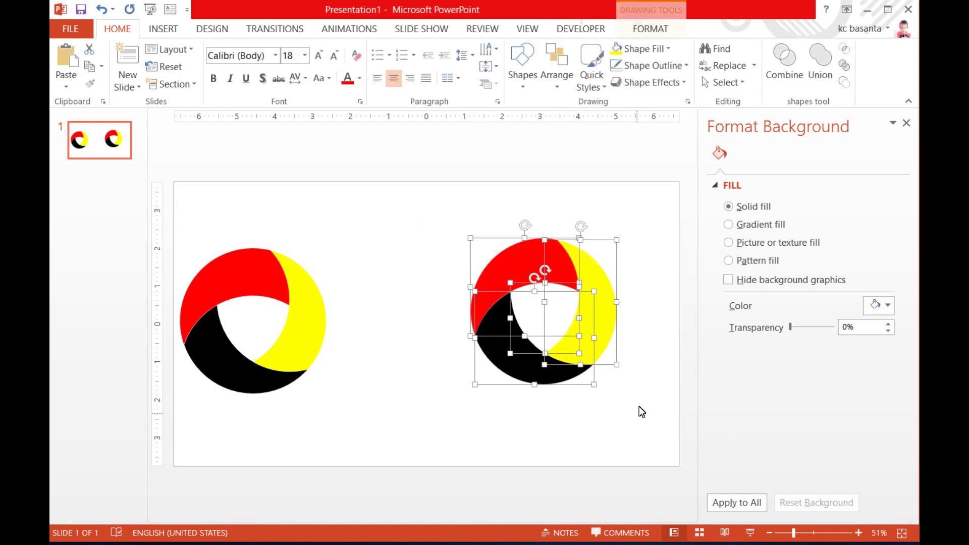
right_click(527, 223)
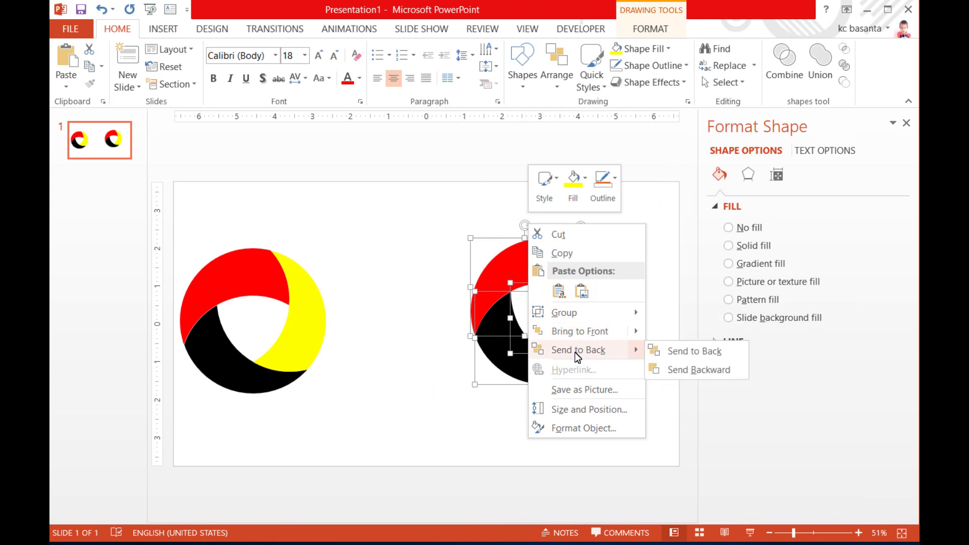
mouse_move(564, 313)
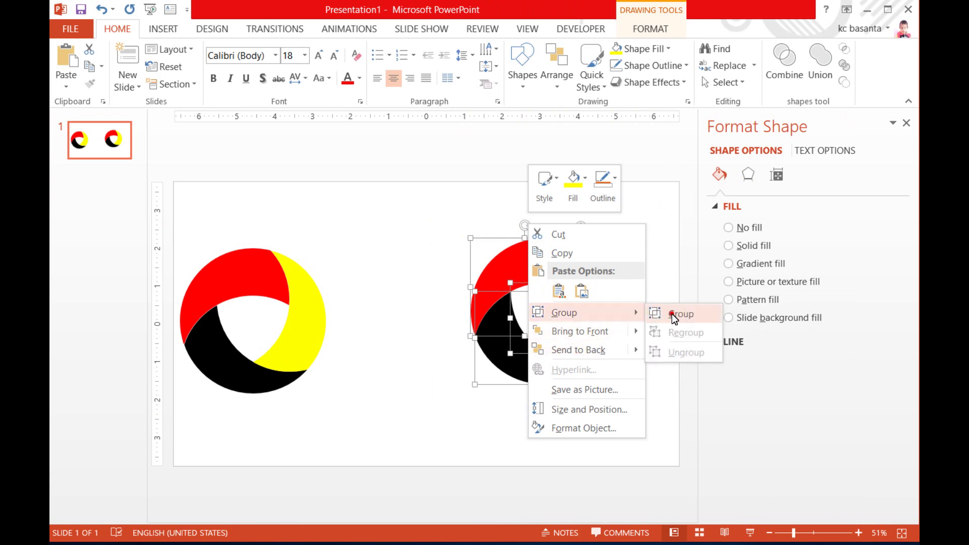
click(671, 313)
click(651, 300)
Position the grouped ring level with and to the right of the reference logo.
click(591, 301)
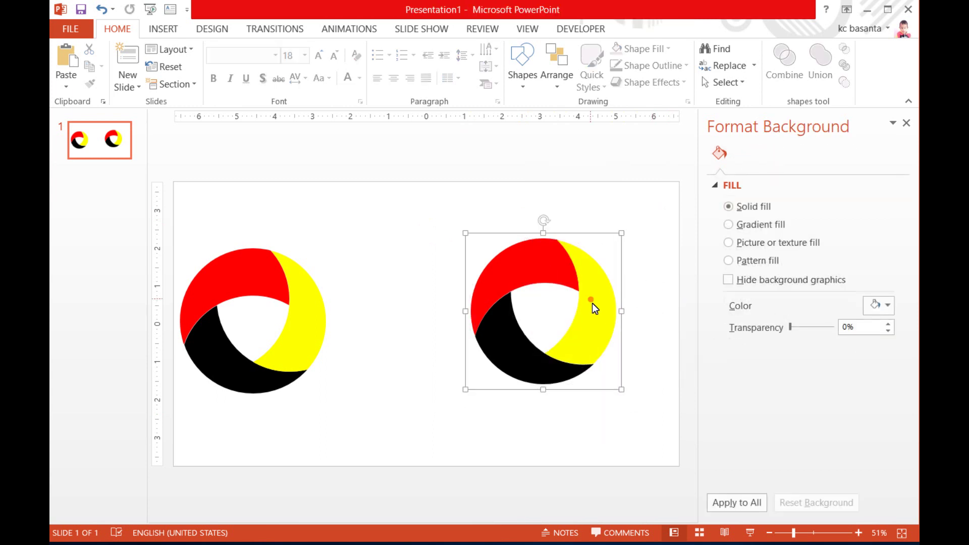
drag(591, 302, 492, 277)
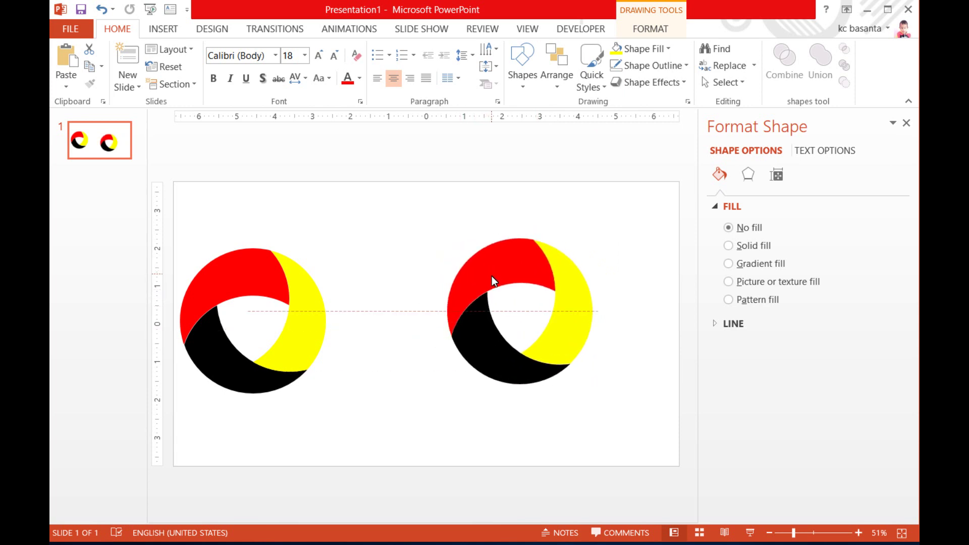
drag(492, 277, 472, 285)
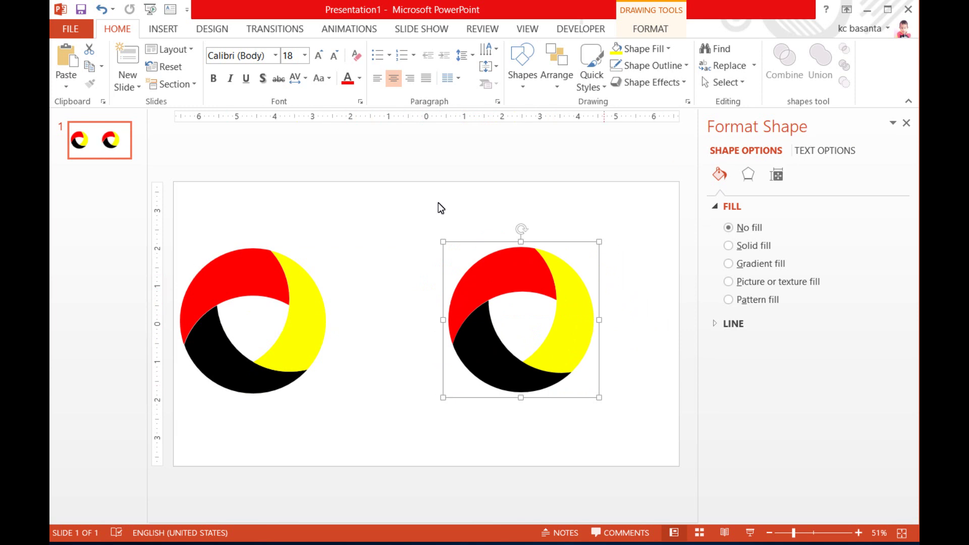
click(413, 430)
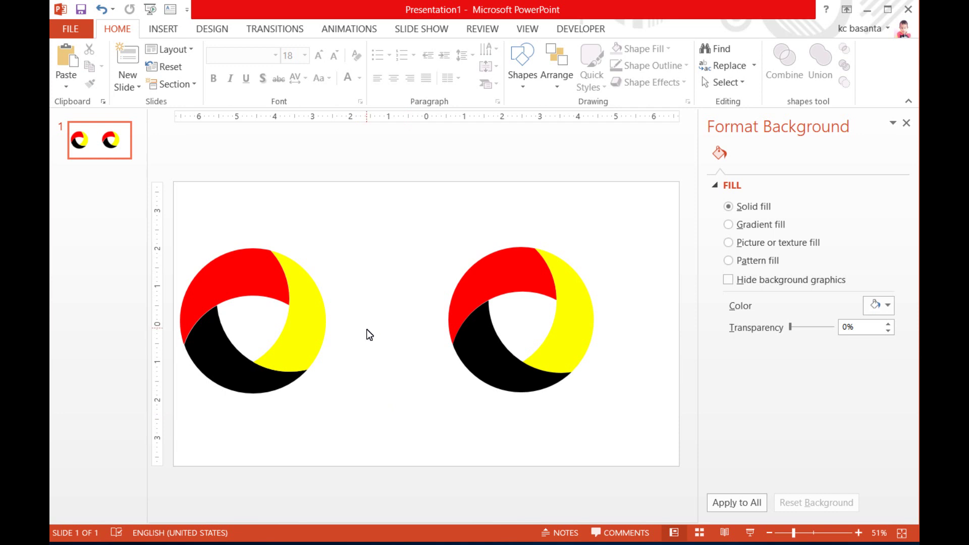
drag(486, 292, 549, 277)
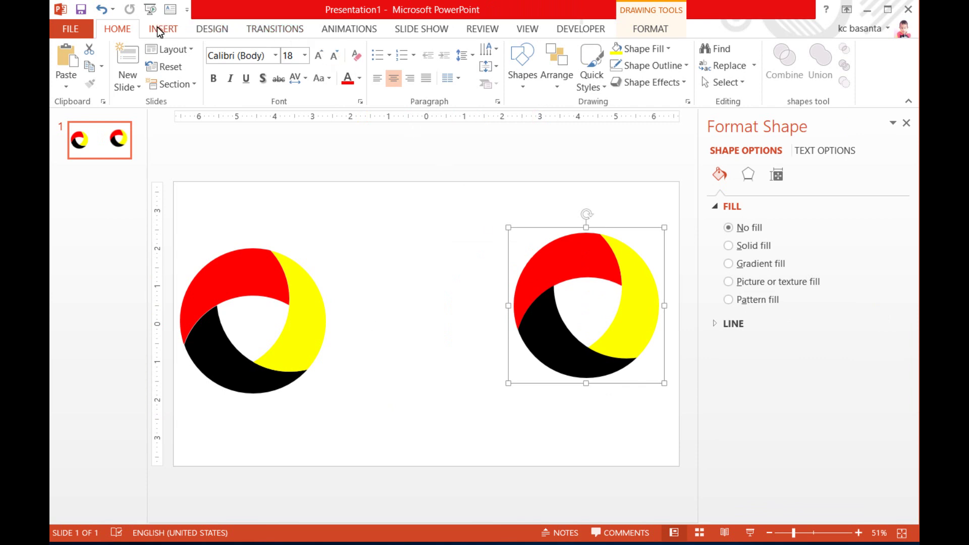
Apply a Float In entrance animation to the new ring and Fade to the reference ring.
click(352, 32)
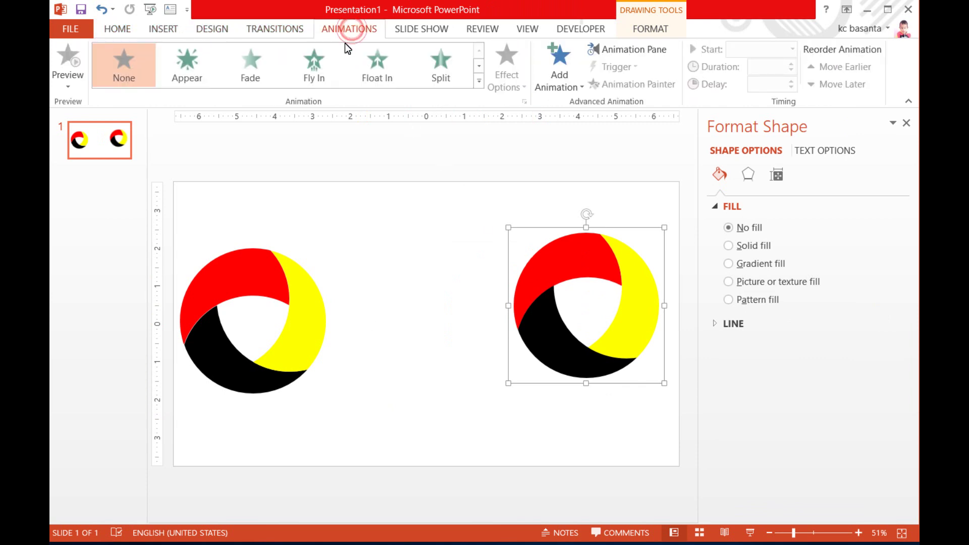
click(386, 68)
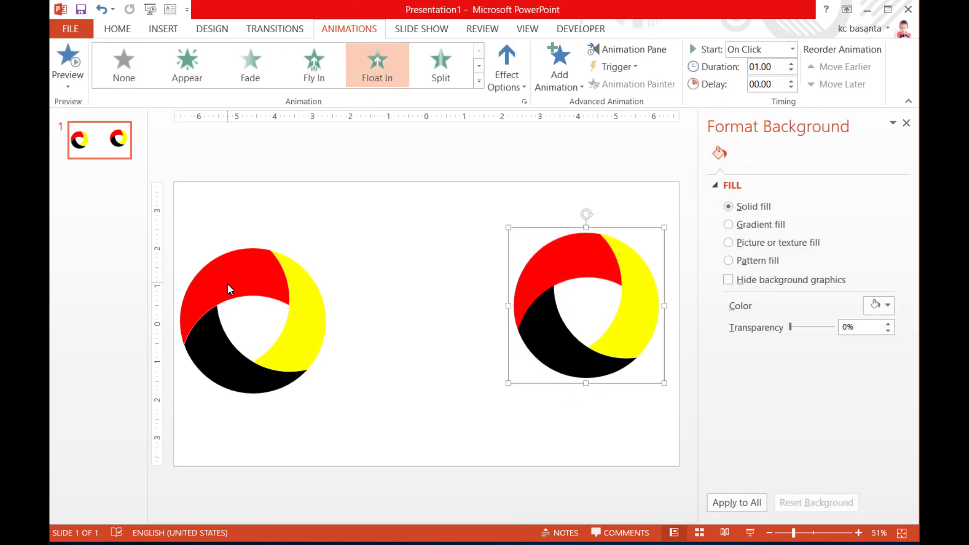
click(227, 283)
click(253, 68)
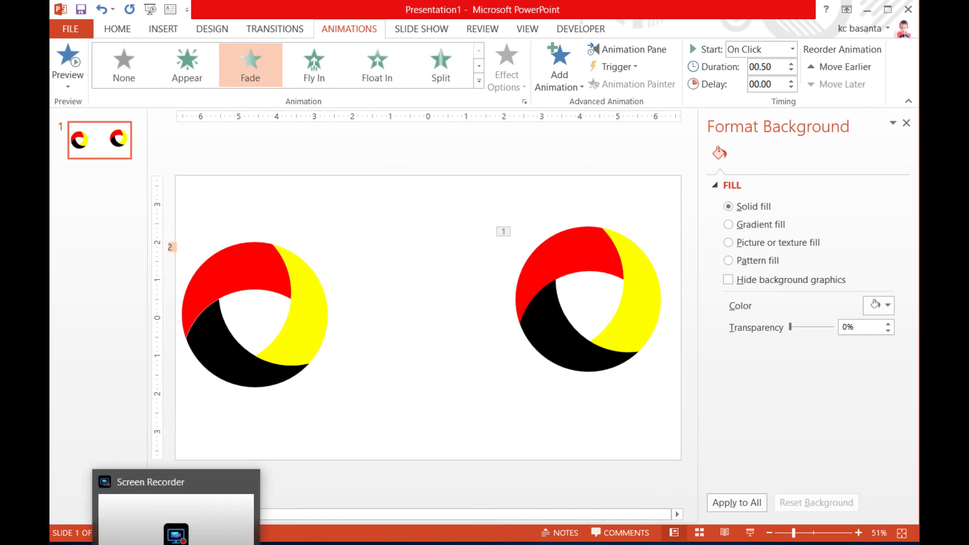
click(176, 524)
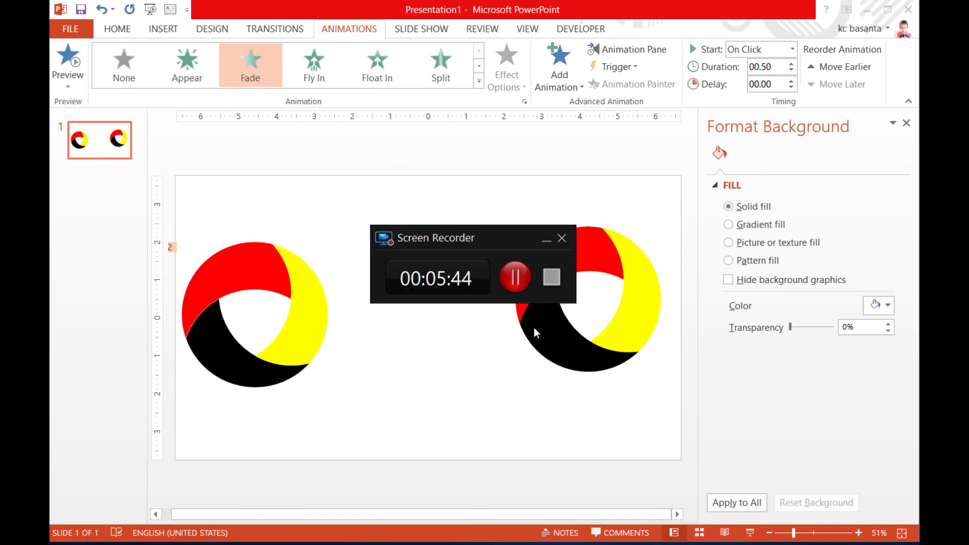